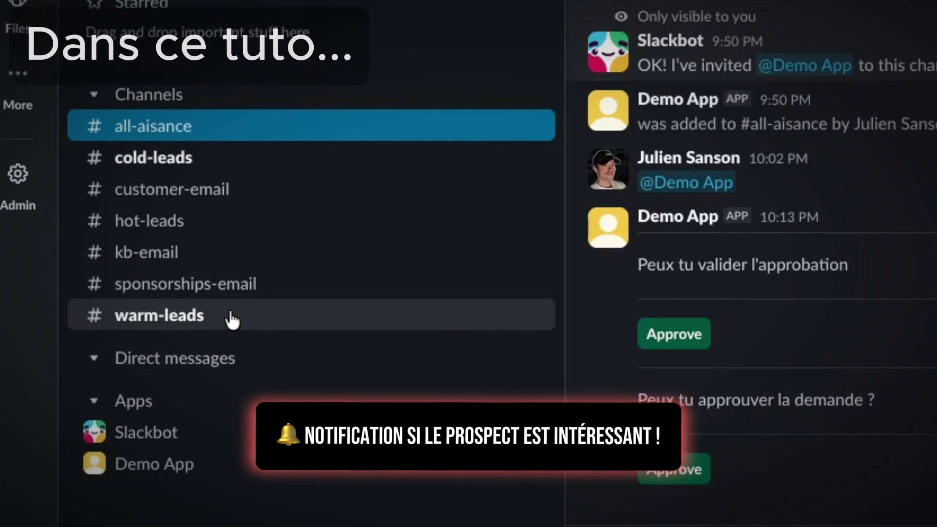
# Open #warm-leads and highlight the Incenteev lead's name in the Demo App medium-lead message
pyautogui.click(207, 316)
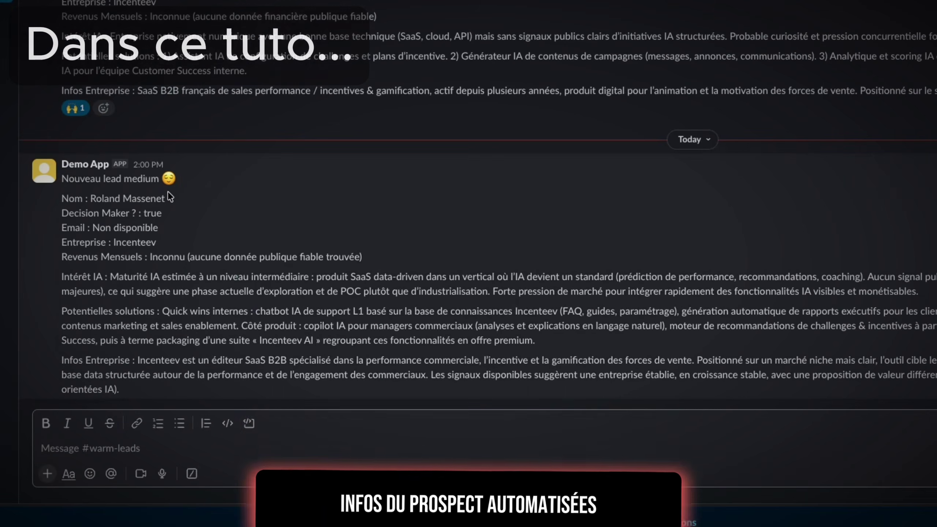
pyautogui.moveTo(92, 198); pyautogui.dragTo(165, 199)
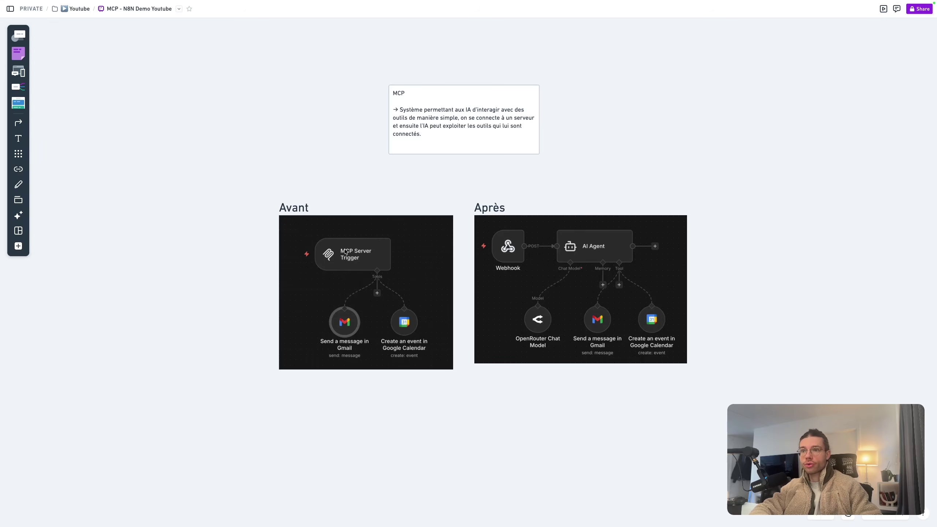
pyautogui.scroll(3, 346, 253)
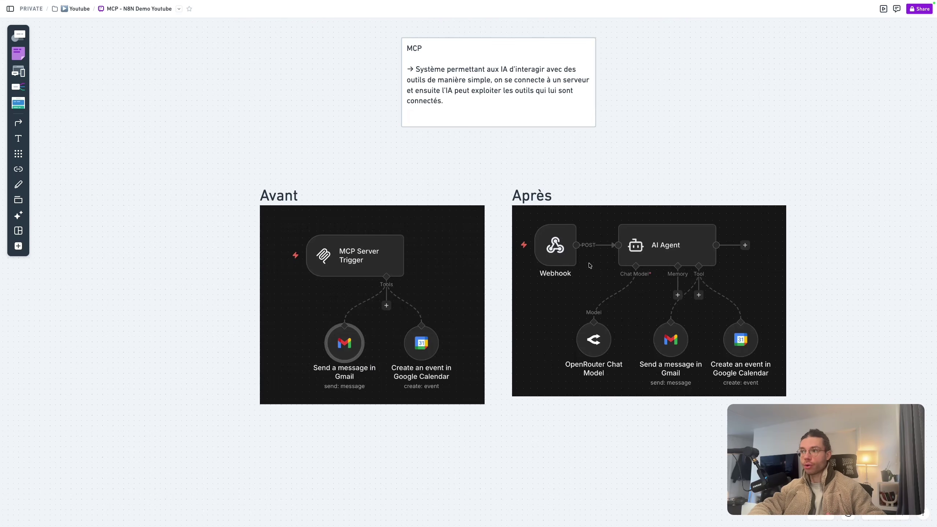
pyautogui.scroll(2, 668, 335)
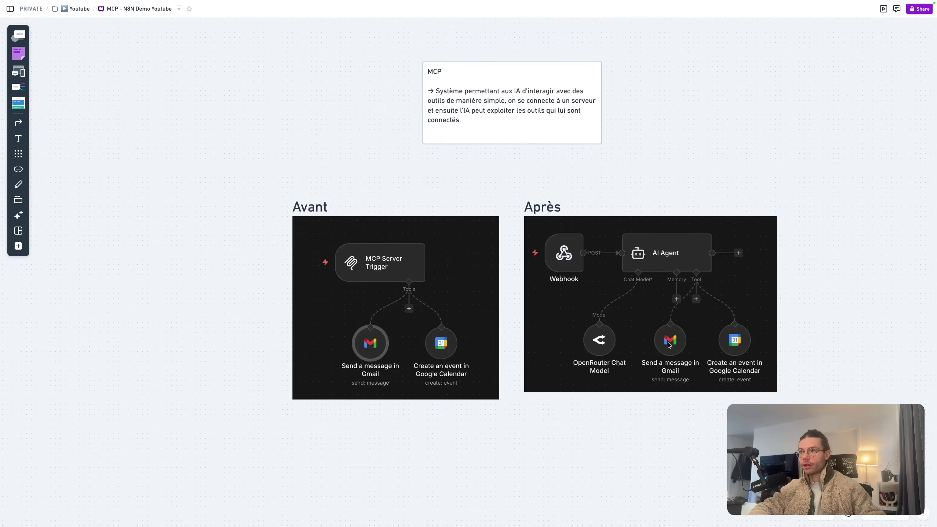
pyautogui.scroll(1, 669, 334)
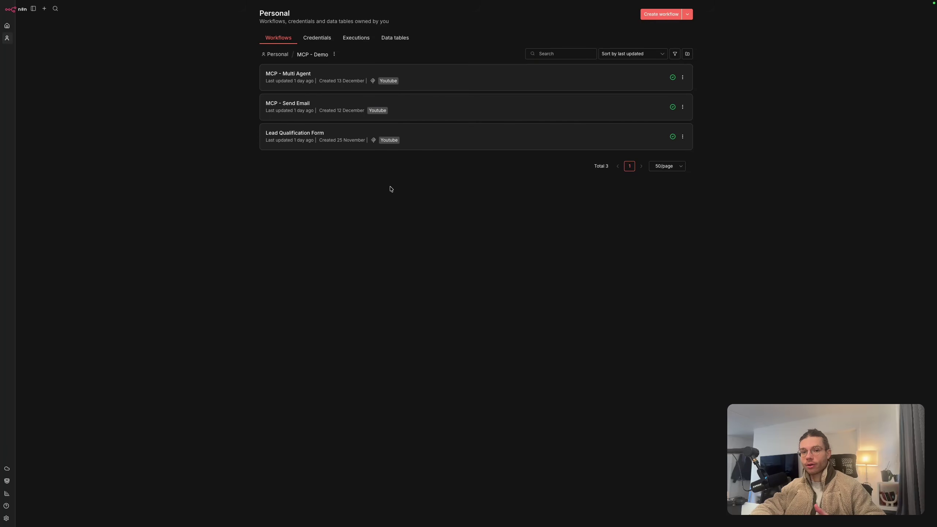
pyautogui.moveTo(374, 144)
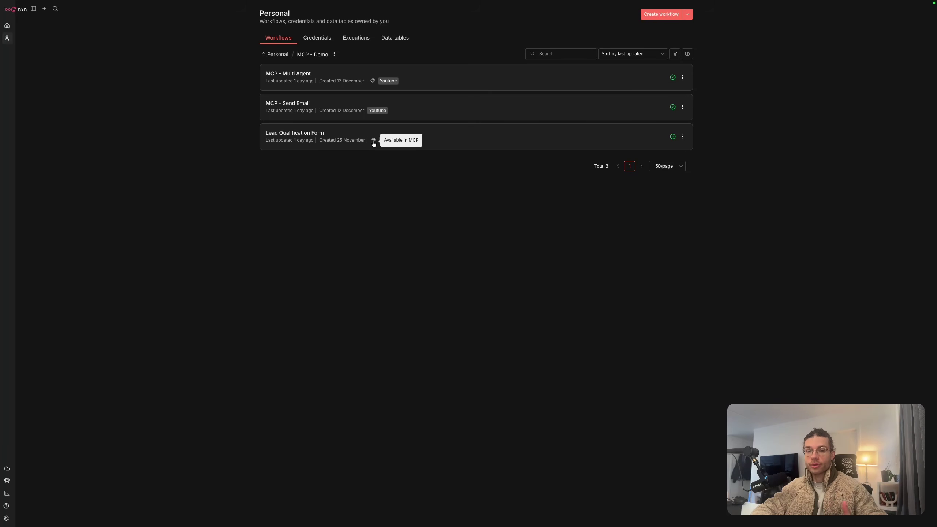
pyautogui.click(6, 519)
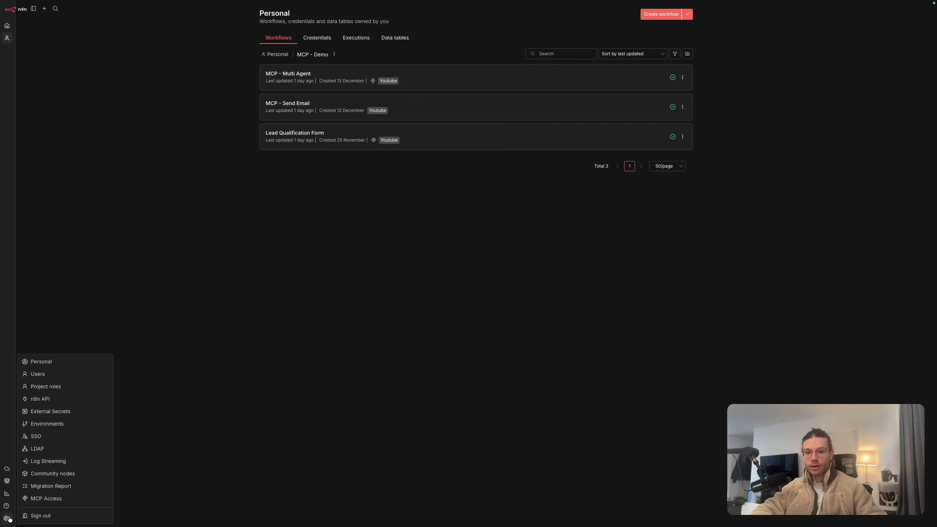
pyautogui.click(50, 500)
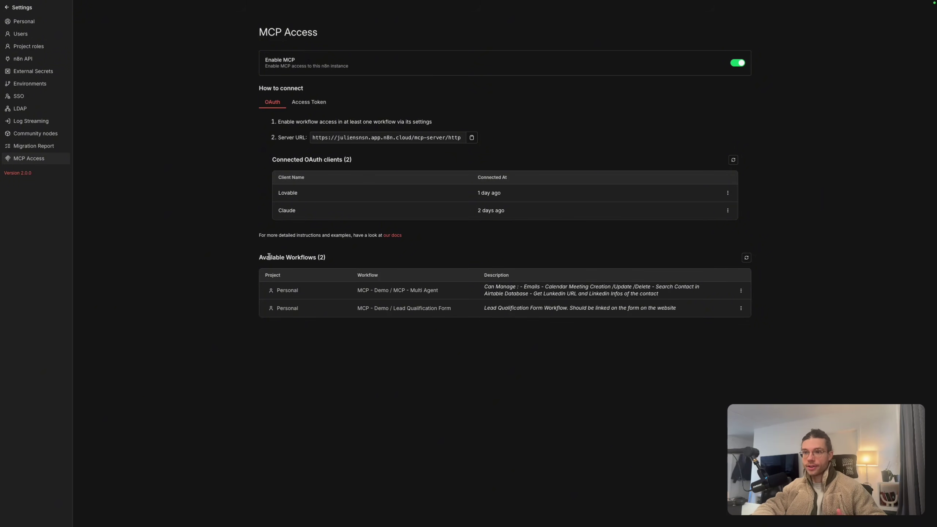
pyautogui.moveTo(260, 257); pyautogui.dragTo(329, 261)
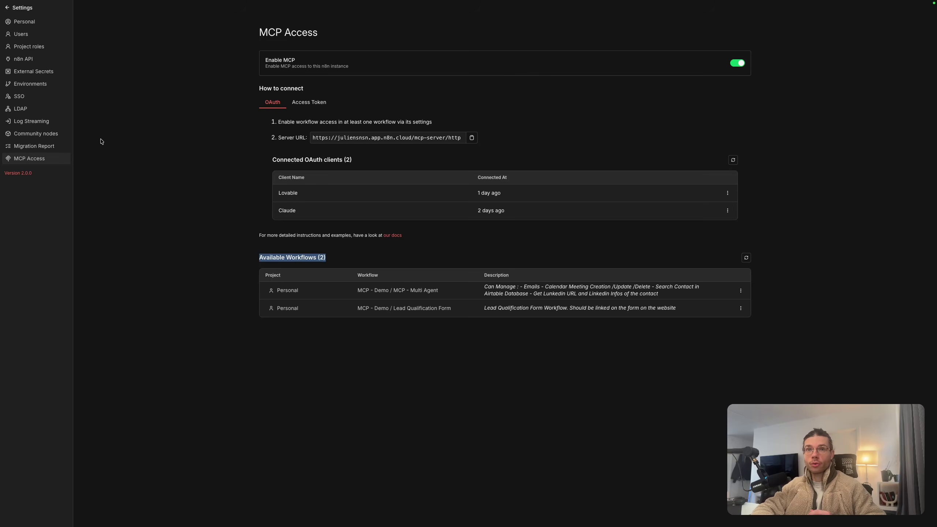
pyautogui.click(21, 7)
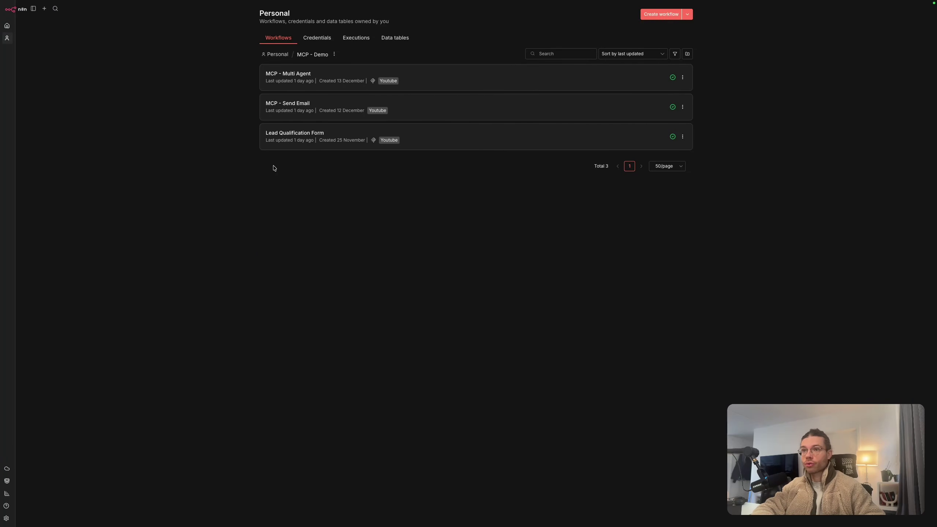
# Open the MCP - Send Email workflow to show its Webhook and Send Email nodes
pyautogui.click(414, 110)
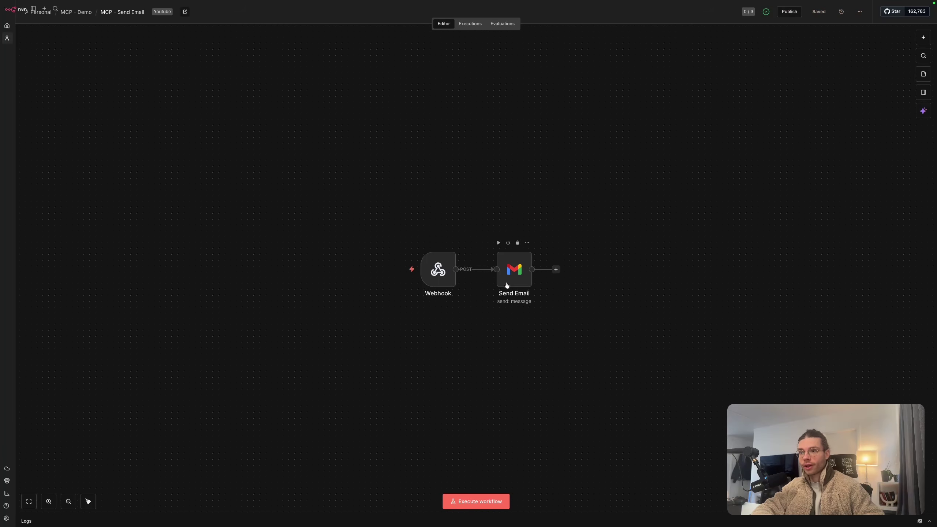
pyautogui.scroll(3, 525, 329)
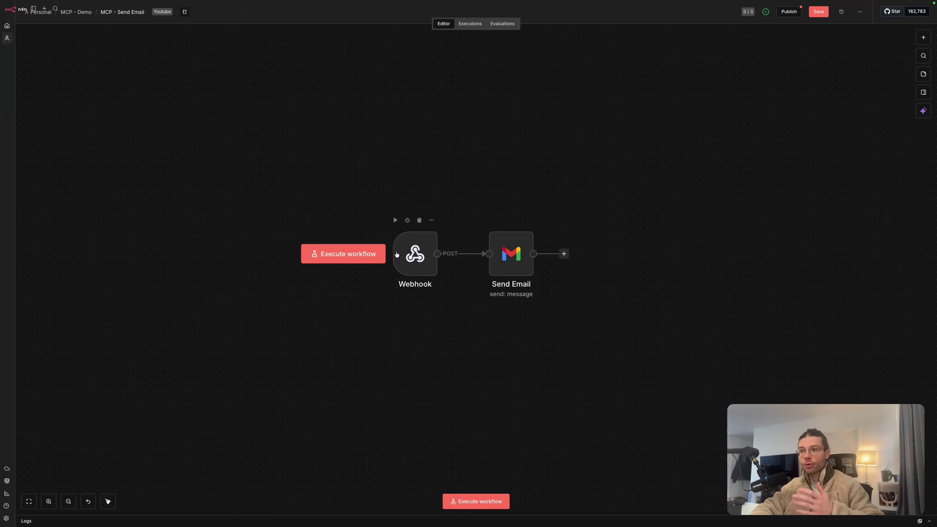
# In the 'Accessing n8n MCP server' docs, highlight the Schedule and Form eligible trigger types
pyautogui.click(37, 206)
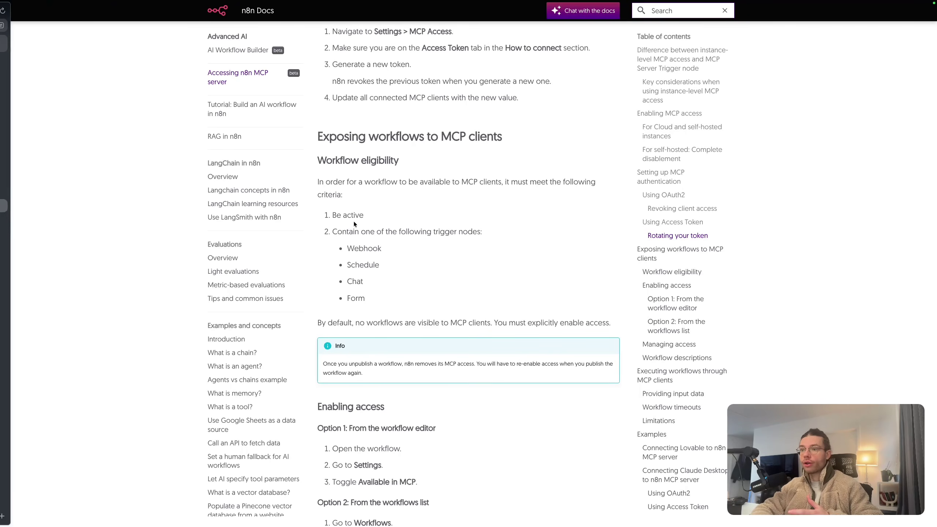
pyautogui.moveTo(349, 264); pyautogui.dragTo(390, 267)
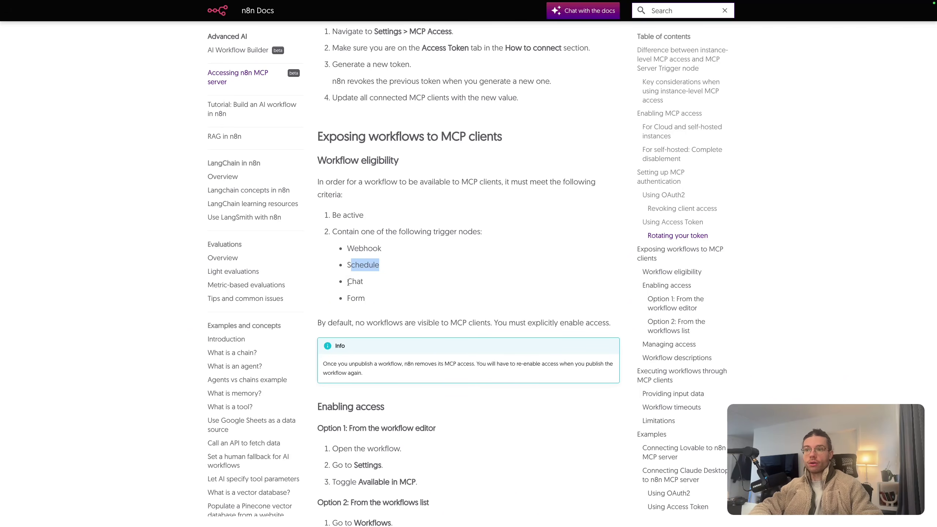
pyautogui.moveTo(348, 298); pyautogui.dragTo(372, 298)
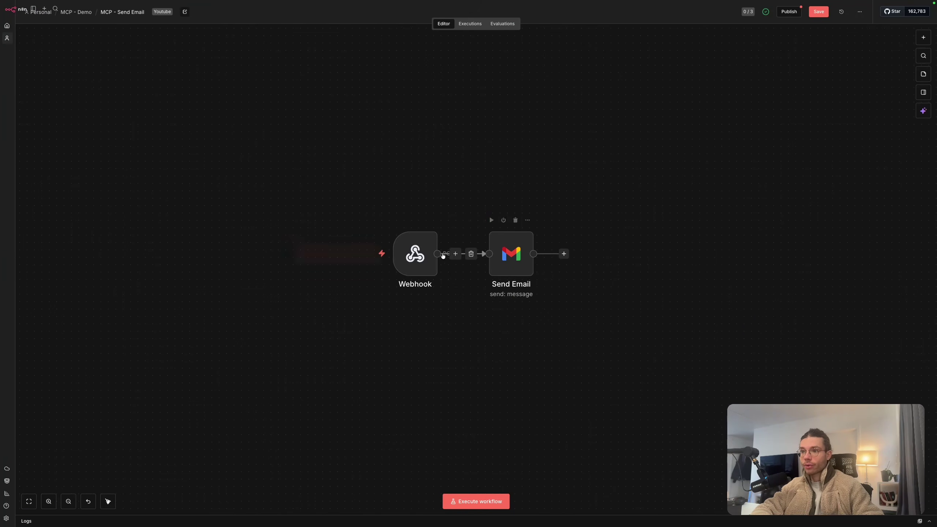
# Inspect the Send Email node's parameters and save the workflow
pyautogui.doubleClick(506, 252)
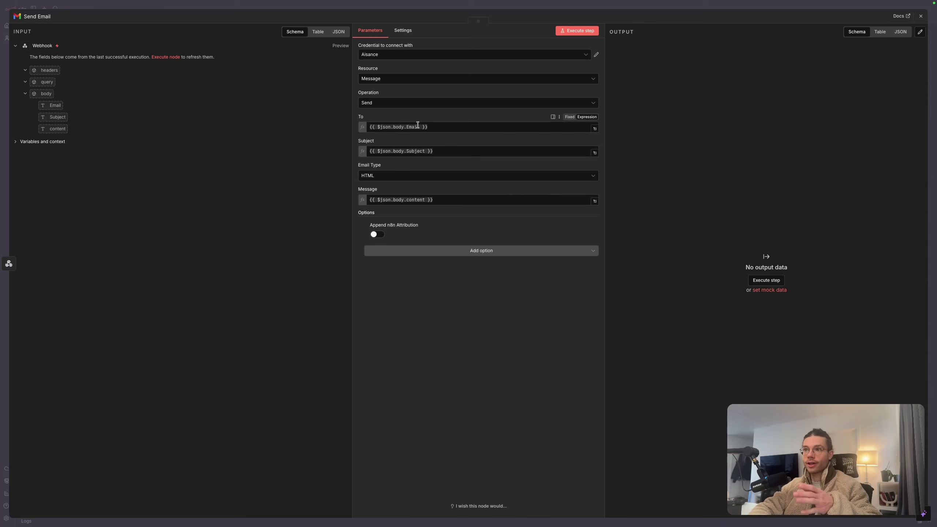
pyautogui.click(459, 9)
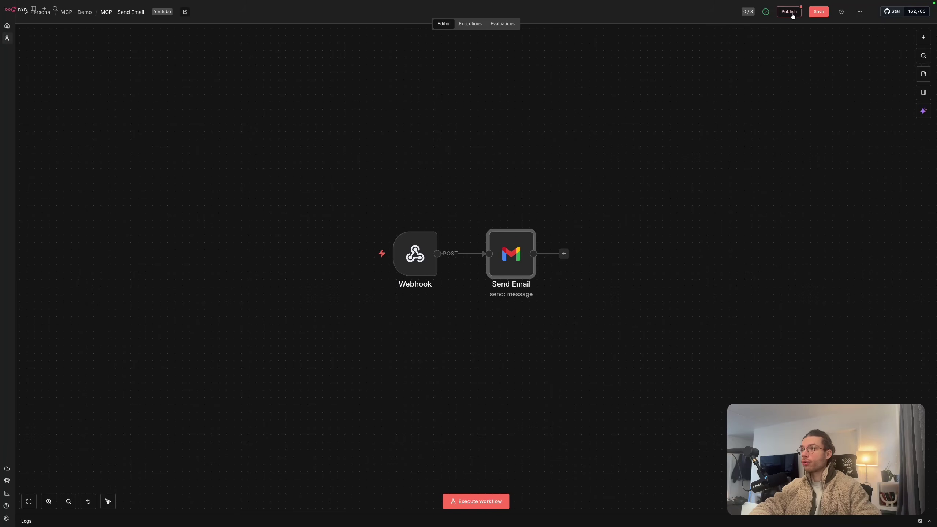
pyautogui.click(818, 11)
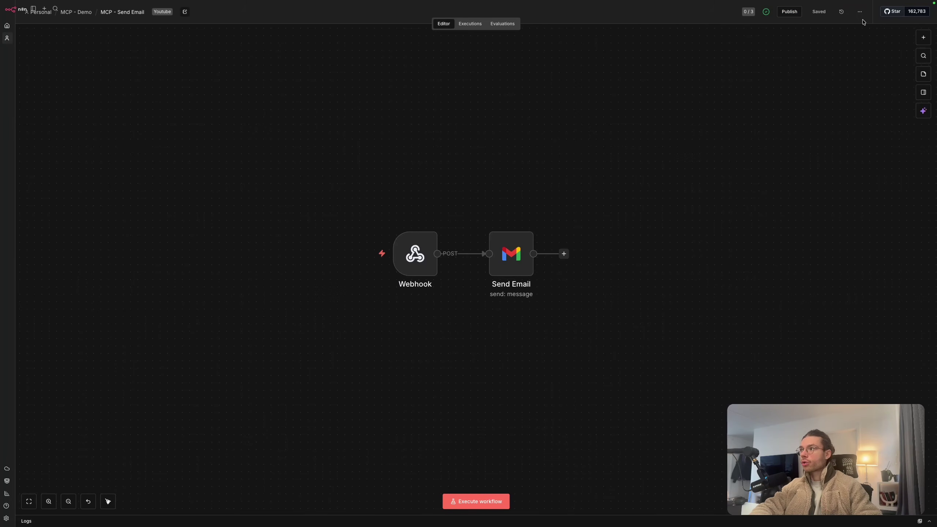
# Enable Available in MCP in workflow settings, save, and open the 'Allow to Send an Email' description
pyautogui.click(860, 11)
pyautogui.click(842, 116)
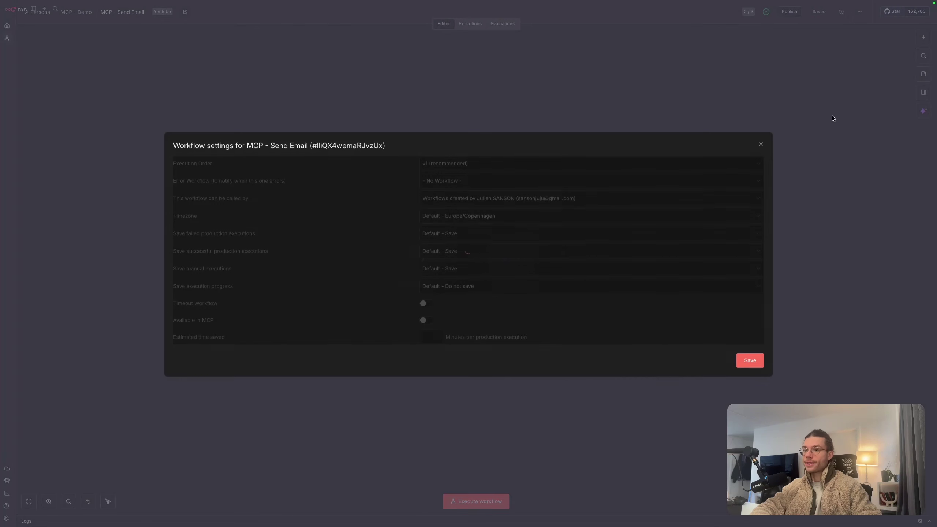
pyautogui.click(424, 320)
pyautogui.click(751, 361)
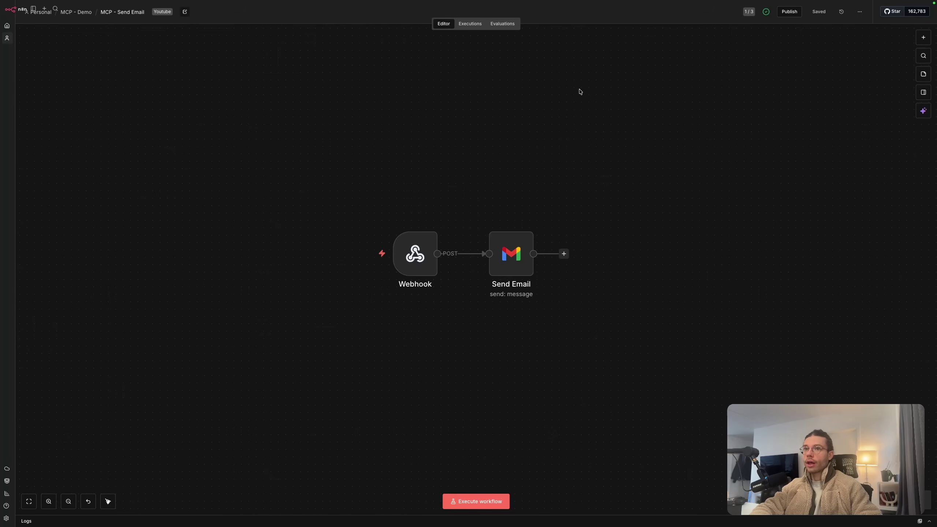
pyautogui.click(185, 16)
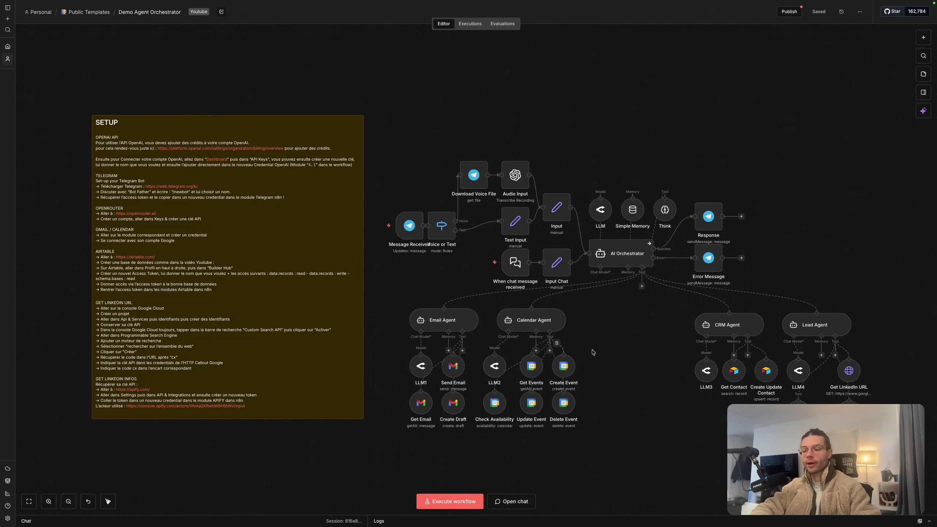
pyautogui.scroll(5, 601, 360)
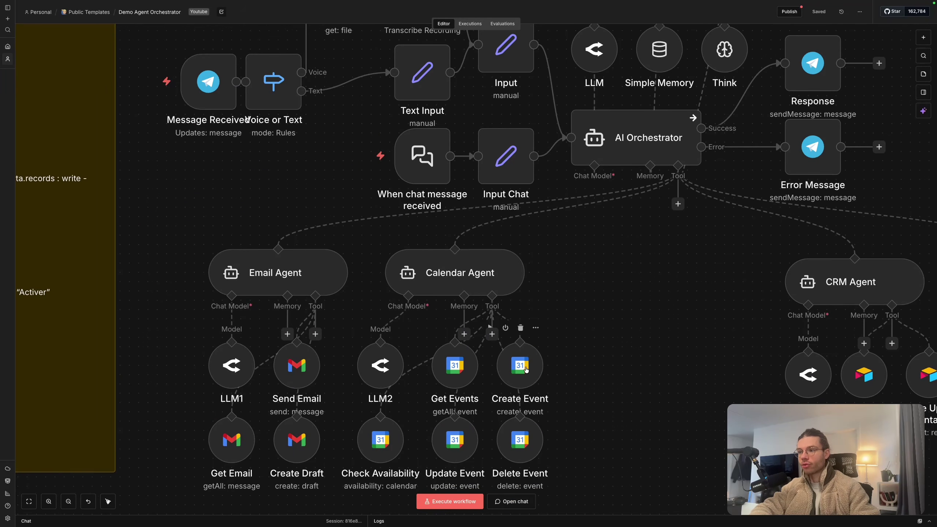
# Review the Create Event tool's description in Demo Agent Orchestrator, then close its editor
pyautogui.doubleClick(525, 367)
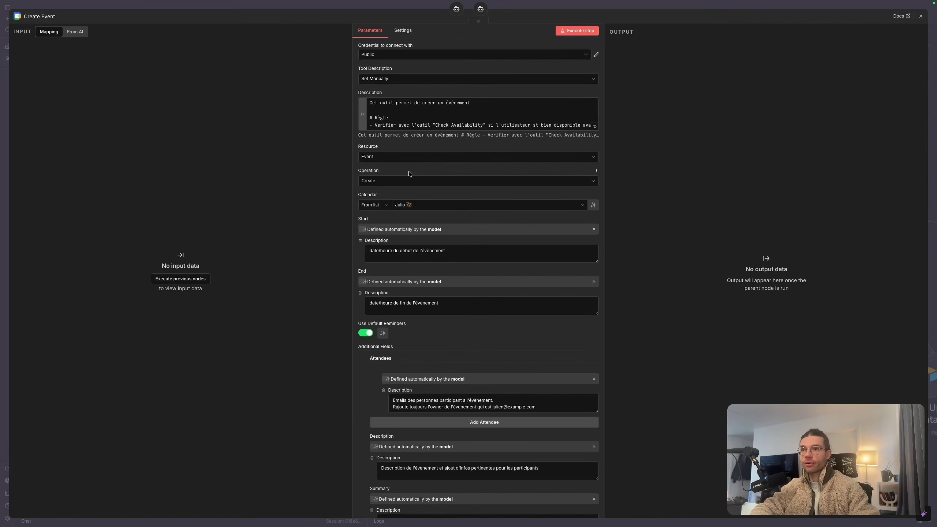
pyautogui.click(370, 102)
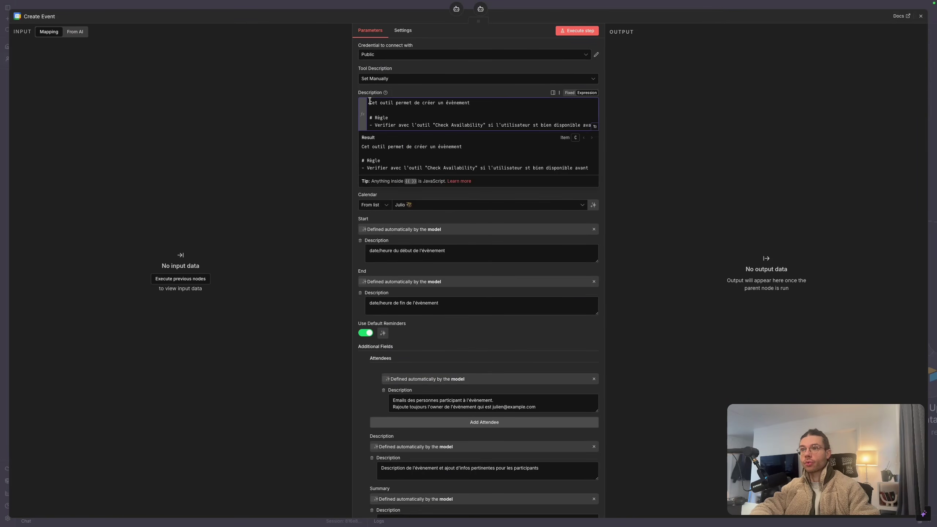
pyautogui.keyDown('shift'); pyautogui.click(471, 102); pyautogui.keyUp('shift')
pyautogui.click(434, 5)
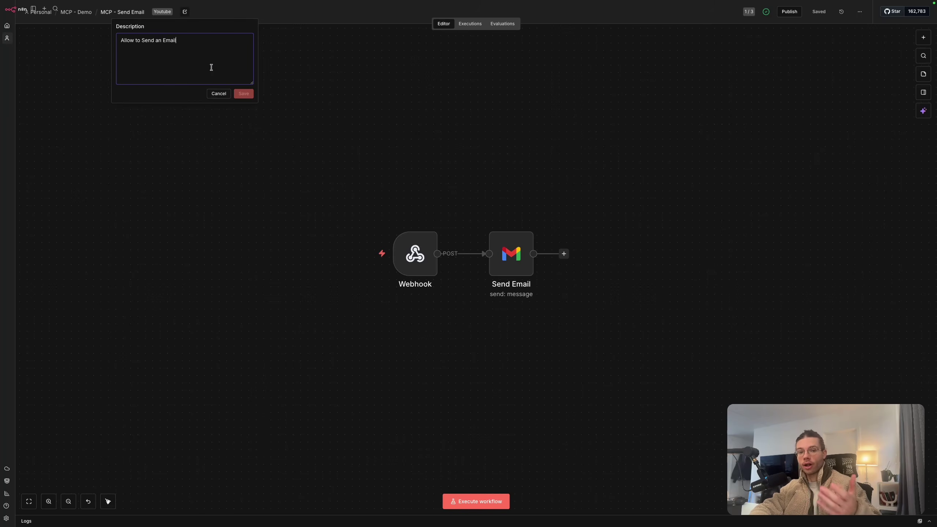
# Dismiss the Description popover on MCP - Send Email without making changes
pyautogui.moveTo(392, 224)
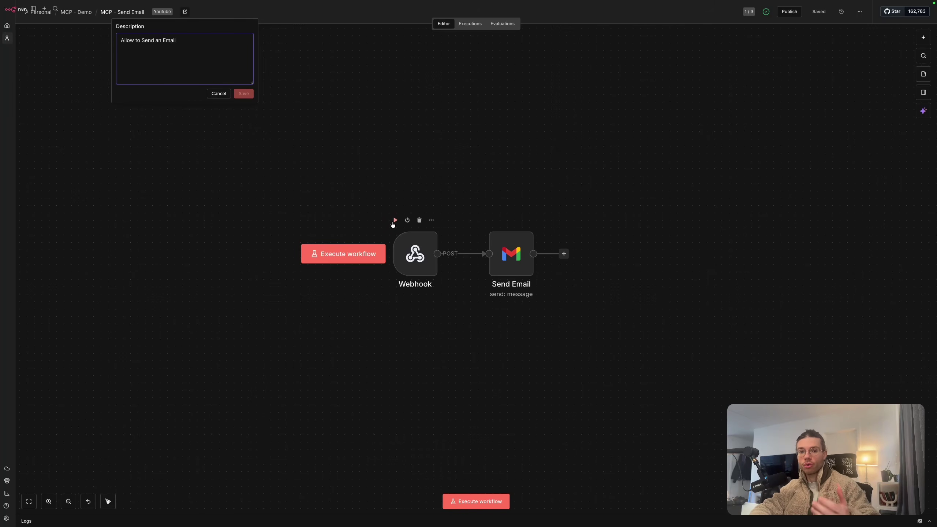
pyautogui.click(278, 180)
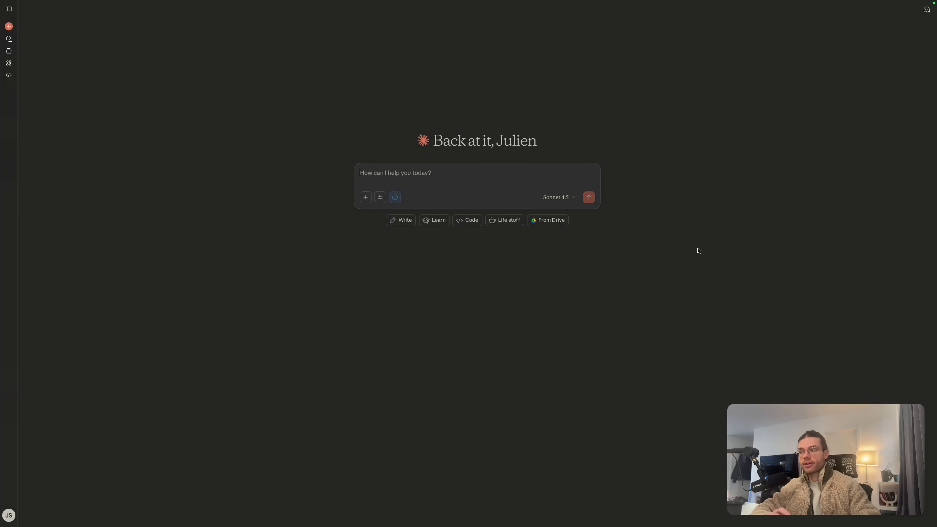
# In Claude's connector catalog, search 'n8n' and start installing the n8n connector
pyautogui.click(381, 198)
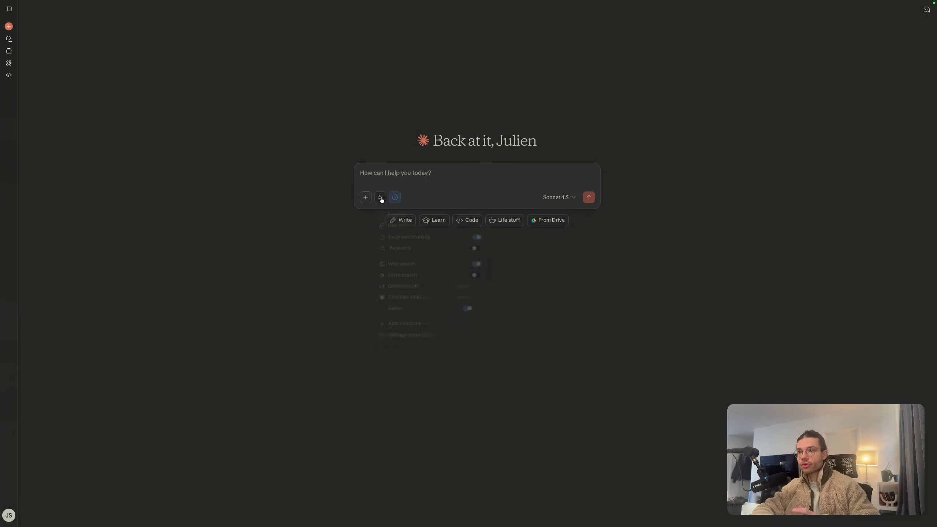
pyautogui.click(424, 328)
pyautogui.click(412, 156)
pyautogui.write('n8n')
pyautogui.click(450, 204)
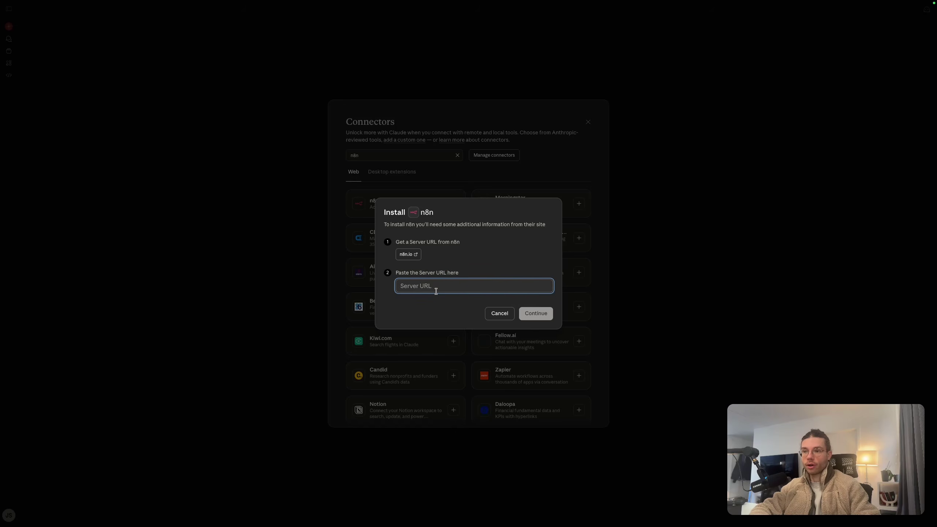
# Copy the MCP server URL from n8n's Settings > MCP Access page
pyautogui.moveTo(1, 294)
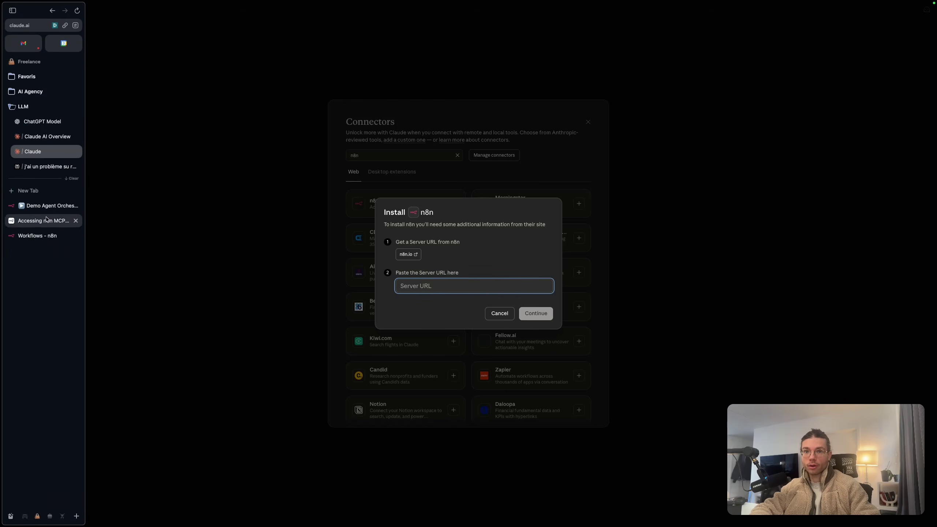
pyautogui.click(36, 238)
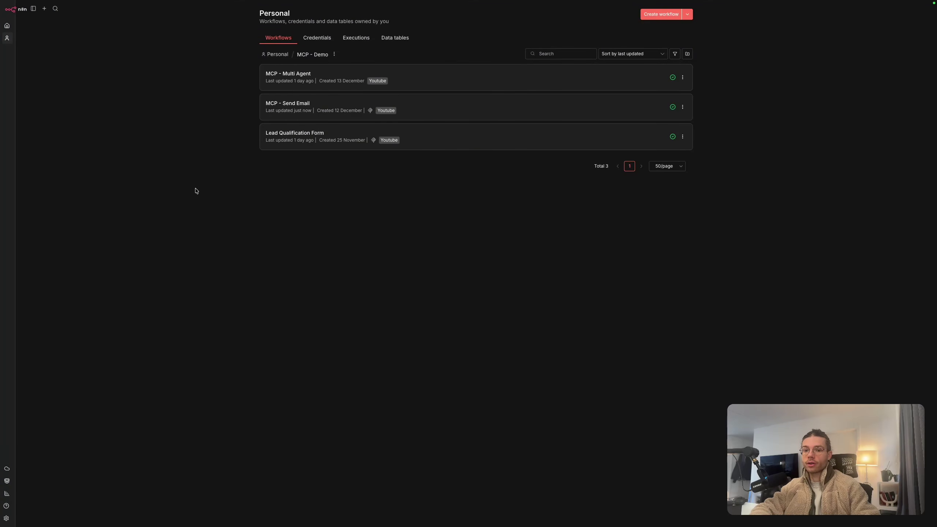
pyautogui.click(7, 518)
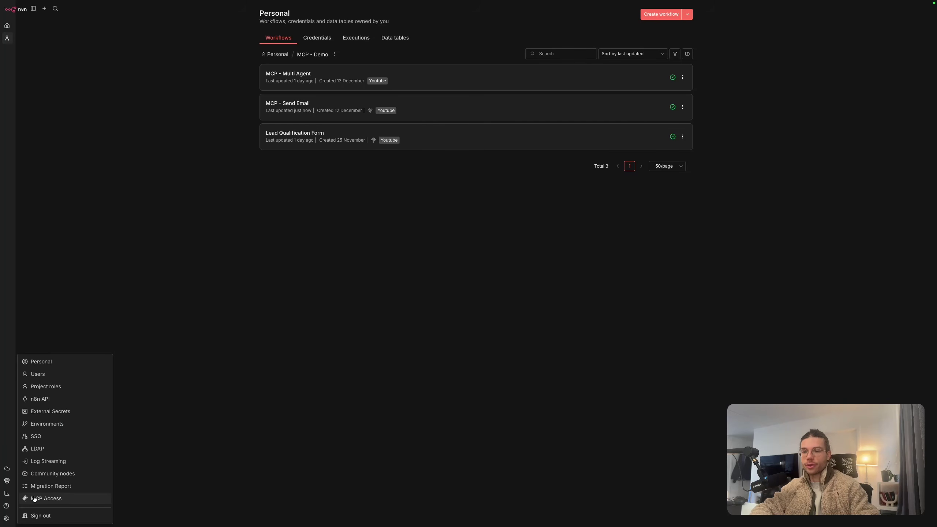
pyautogui.click(37, 500)
pyautogui.click(472, 138)
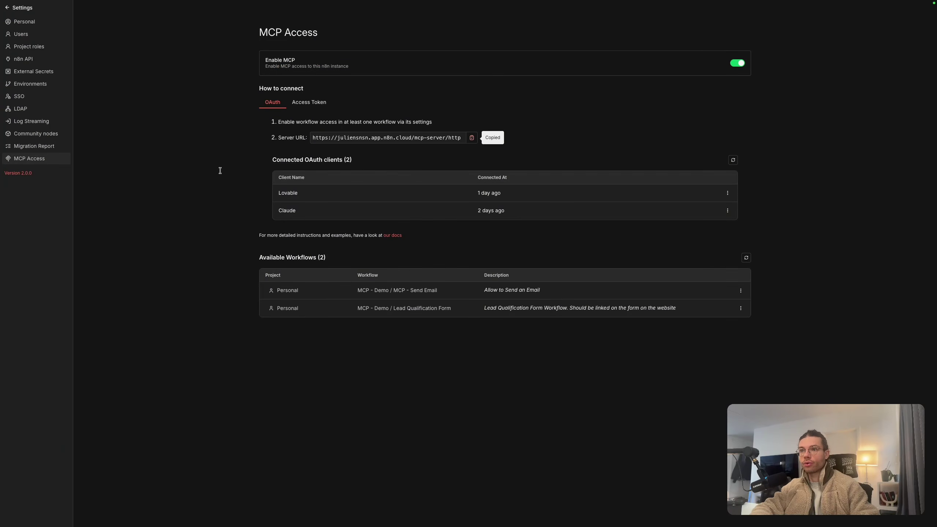
# Connect the n8n connector in Claude using the copied server URL and grant access
pyautogui.moveTo(1, 248)
pyautogui.click(33, 152)
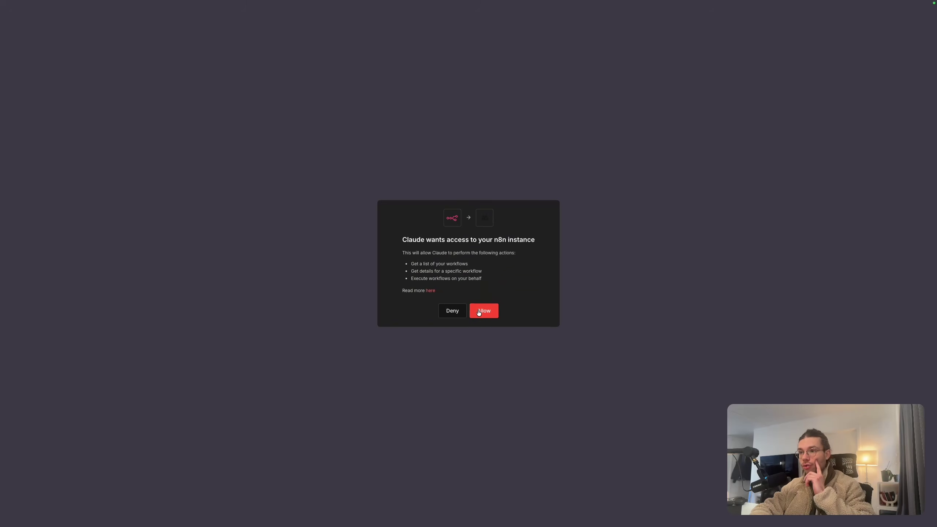
pyautogui.click(477, 310)
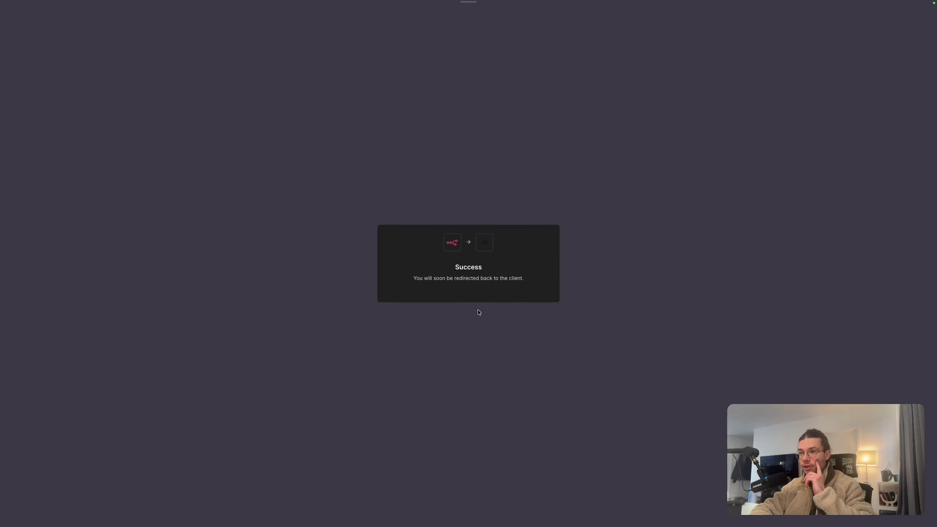
# Turn n8n on for this chat and check its Execute Workflow, Get Workflow Details, Search Workflows tools
pyautogui.click(380, 197)
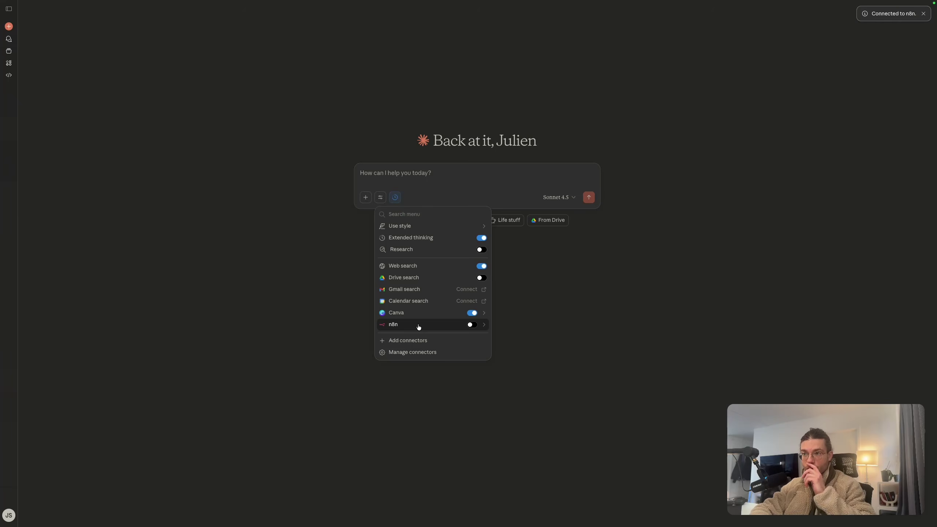
pyautogui.click(472, 325)
pyautogui.click(483, 324)
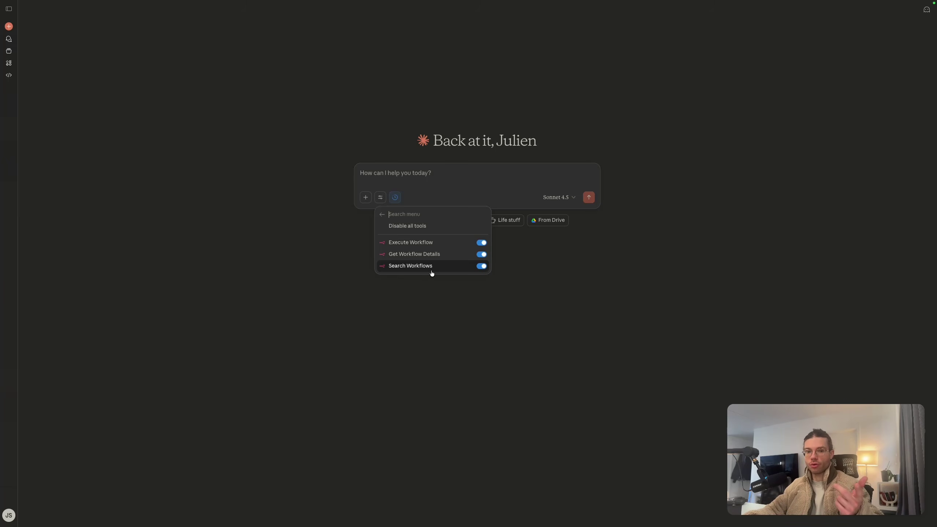
# Paste the French request for a test email to your own address and send it
pyautogui.click(473, 290)
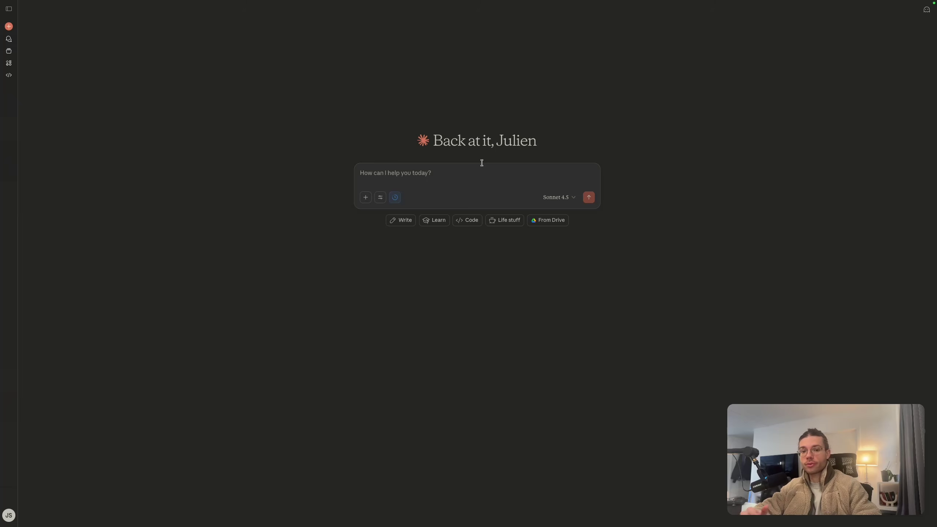
pyautogui.press('super+v')
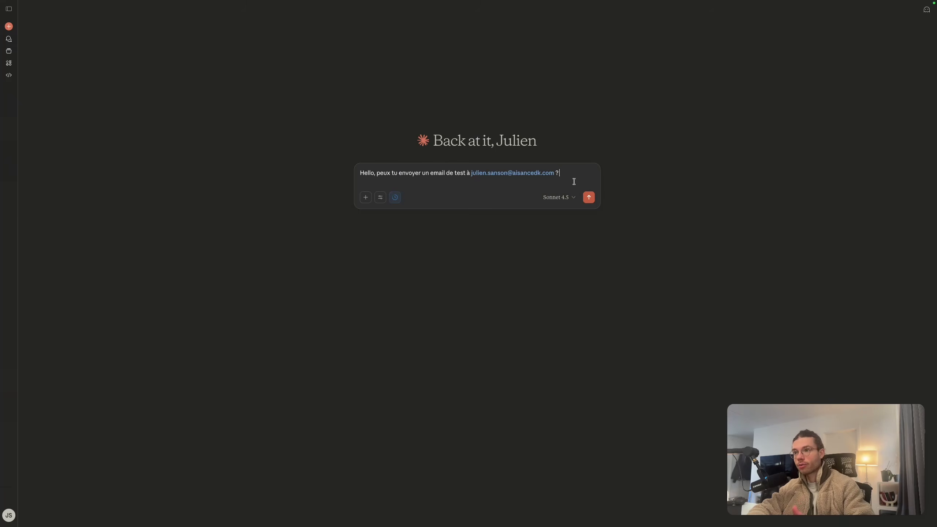
pyautogui.click(590, 199)
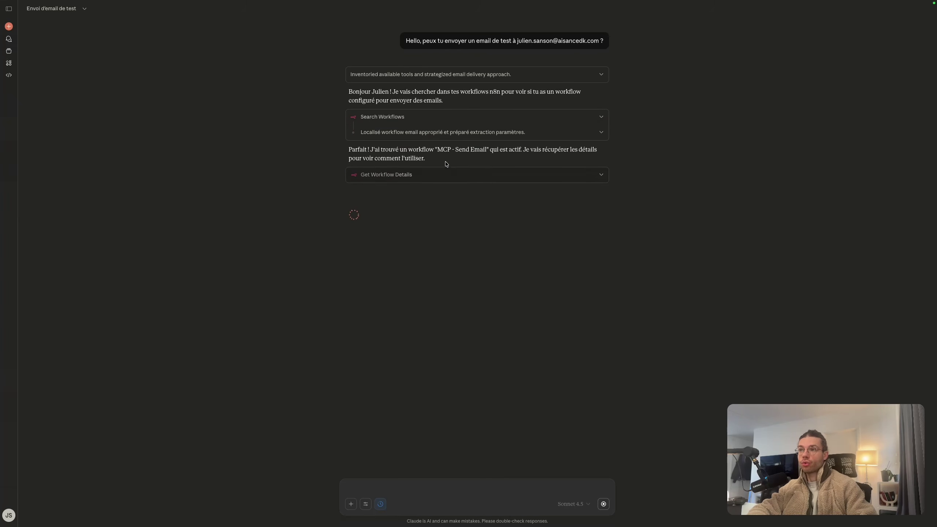
# Highlight the found workflow, the webhook's expected fields and the 'Email de test' subject in Claude's reply
pyautogui.moveTo(438, 149); pyautogui.dragTo(485, 150)
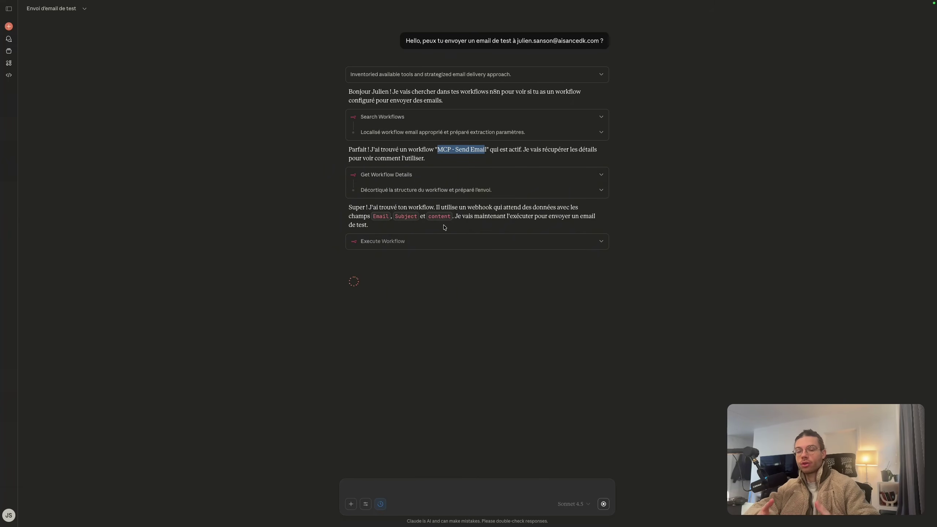
pyautogui.click(372, 219)
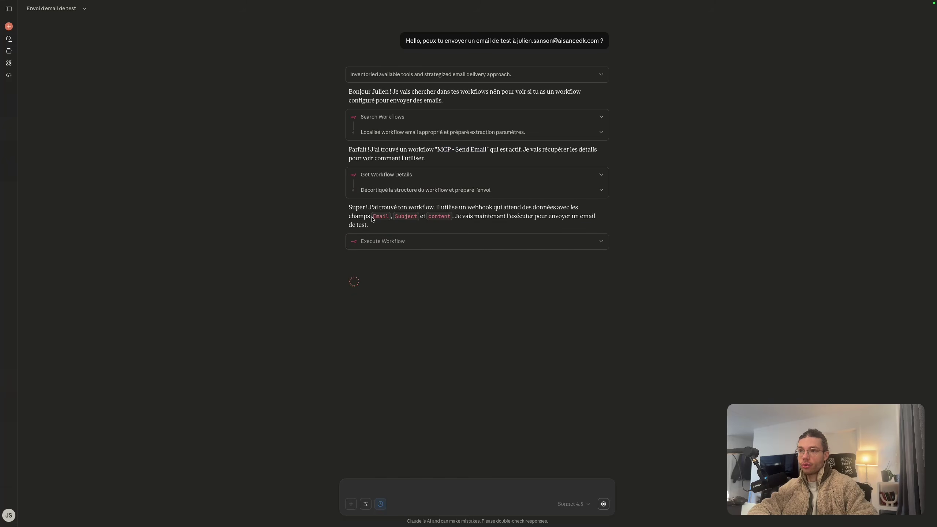
pyautogui.moveTo(372, 219); pyautogui.dragTo(439, 222)
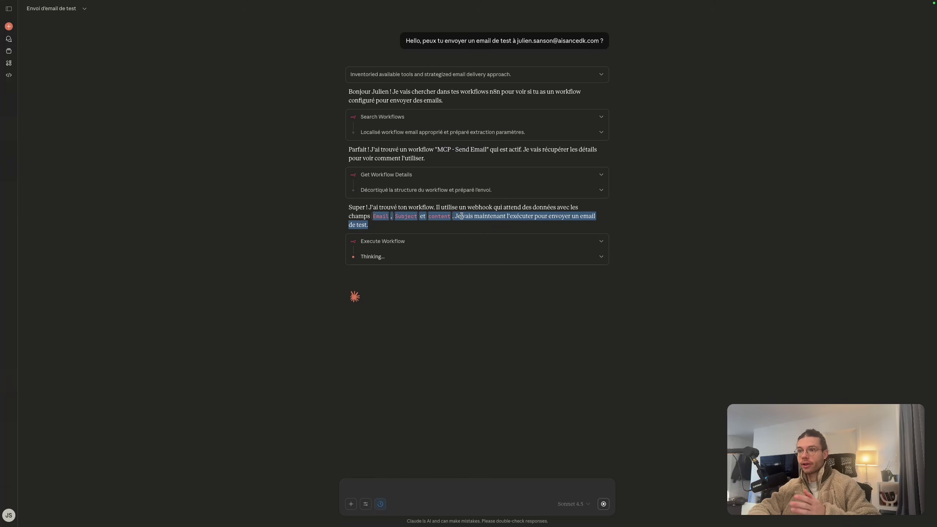
pyautogui.click(400, 230)
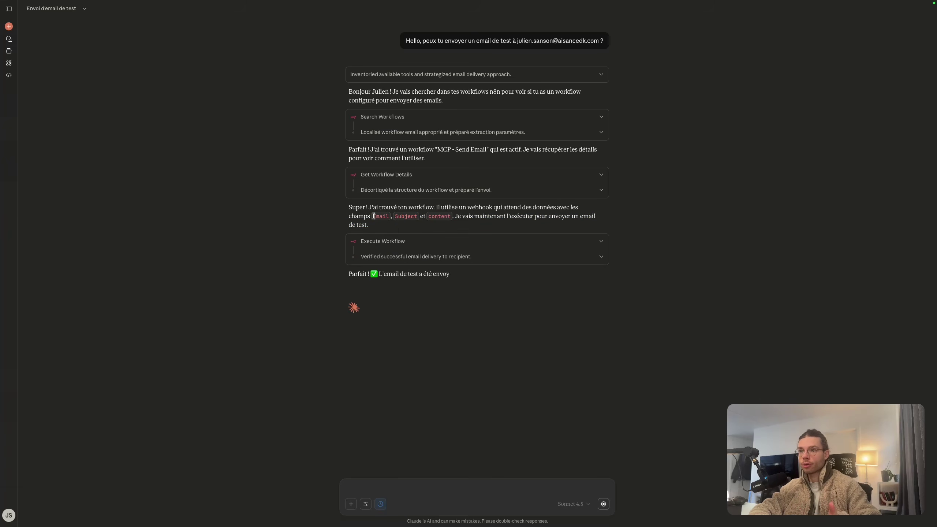
pyautogui.moveTo(379, 303); pyautogui.dragTo(593, 336)
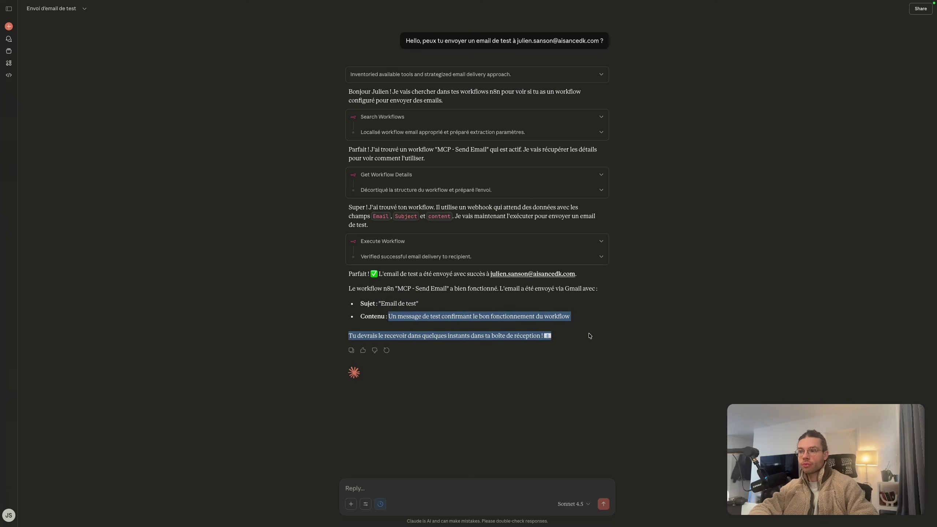
pyautogui.click(577, 325)
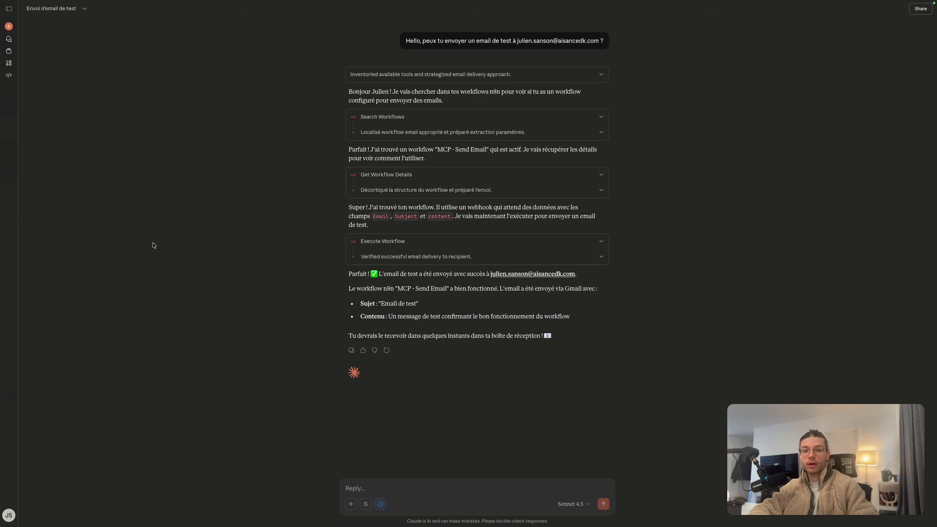
pyautogui.moveTo(1, 278)
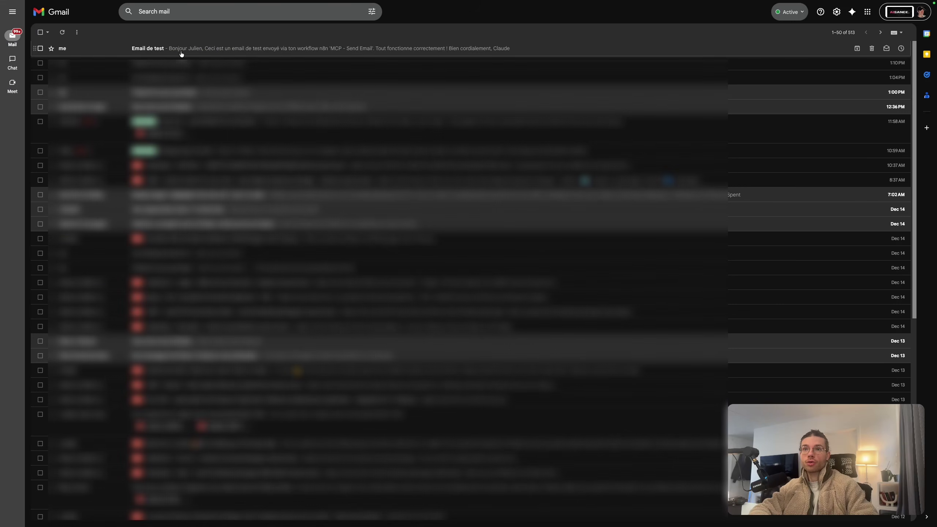
# Read the received 'Email de test' message in Gmail, then return to the Claude chat
pyautogui.click(186, 48)
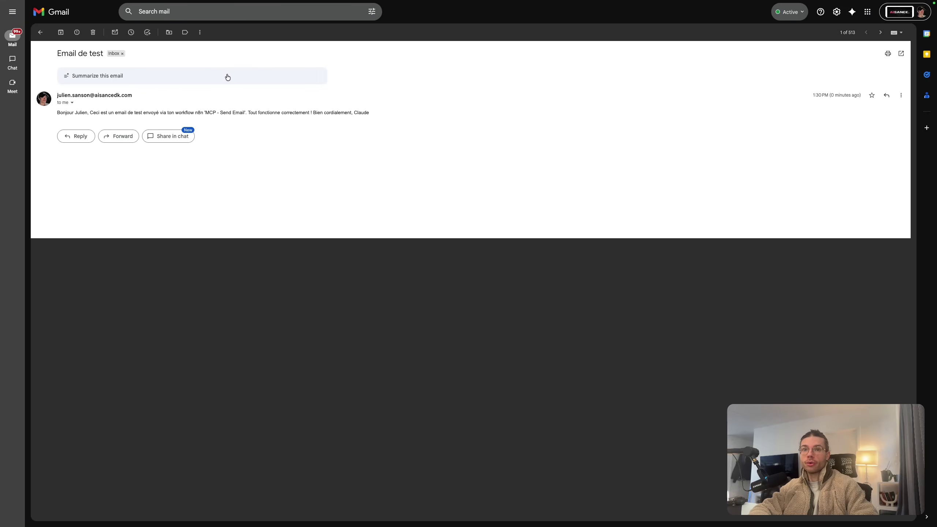
pyautogui.moveTo(82, 111); pyautogui.dragTo(341, 122)
pyautogui.click(236, 124)
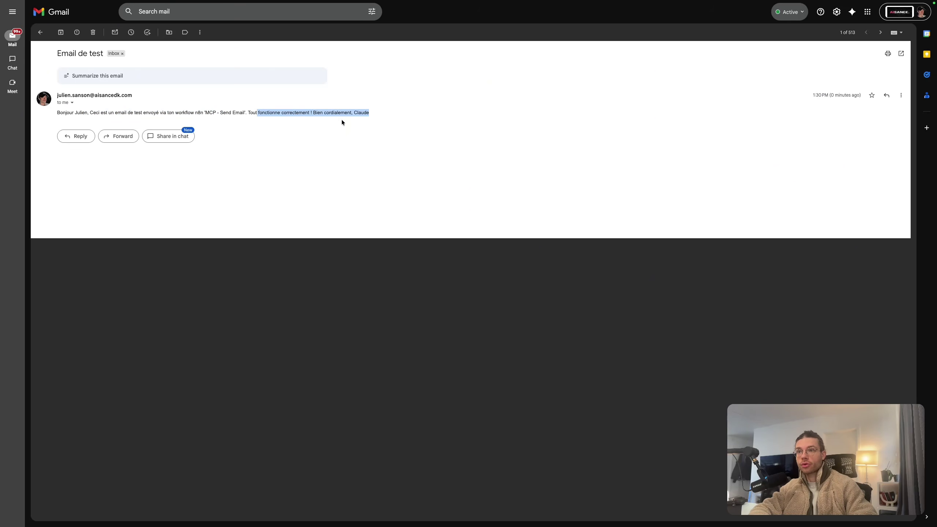
pyautogui.click(379, 116)
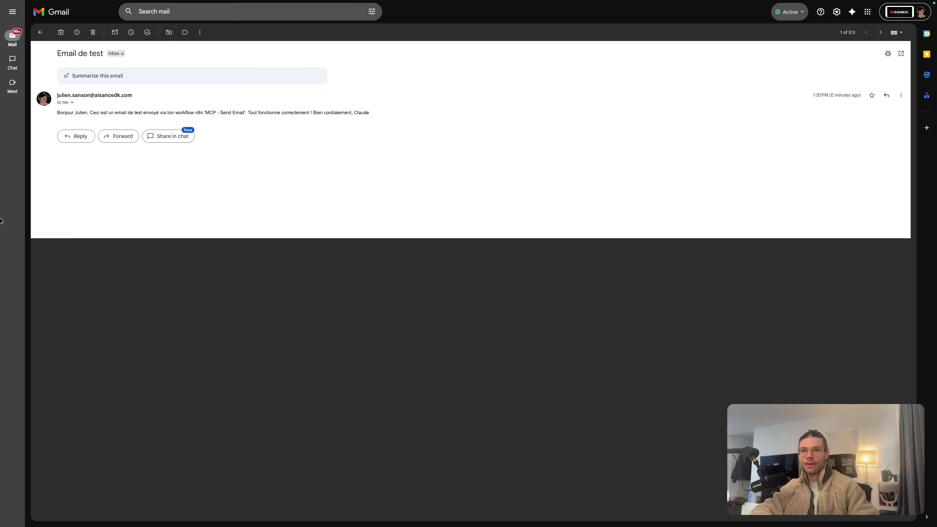
pyautogui.press('super+Tab')
pyautogui.click(365, 503)
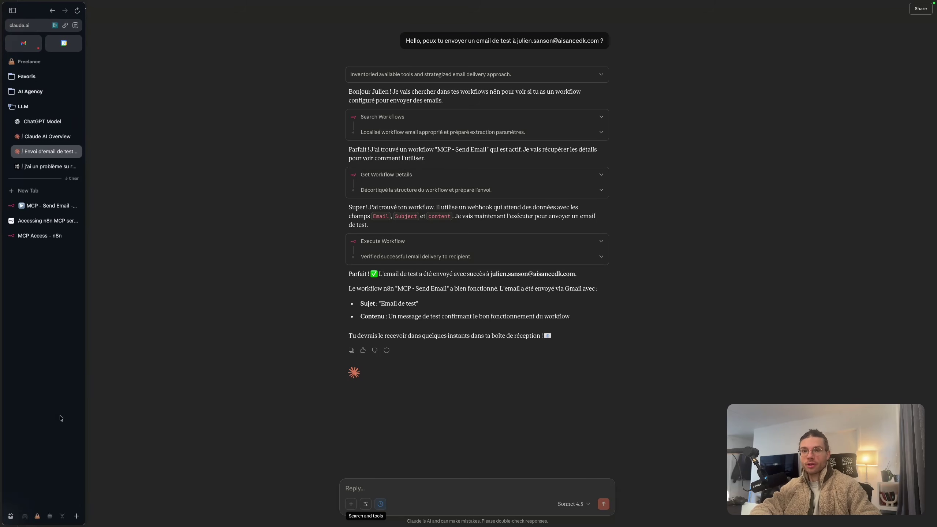
# Turn off Available in MCP in the MCP - Send Email workflow settings and save
pyautogui.click(43, 203)
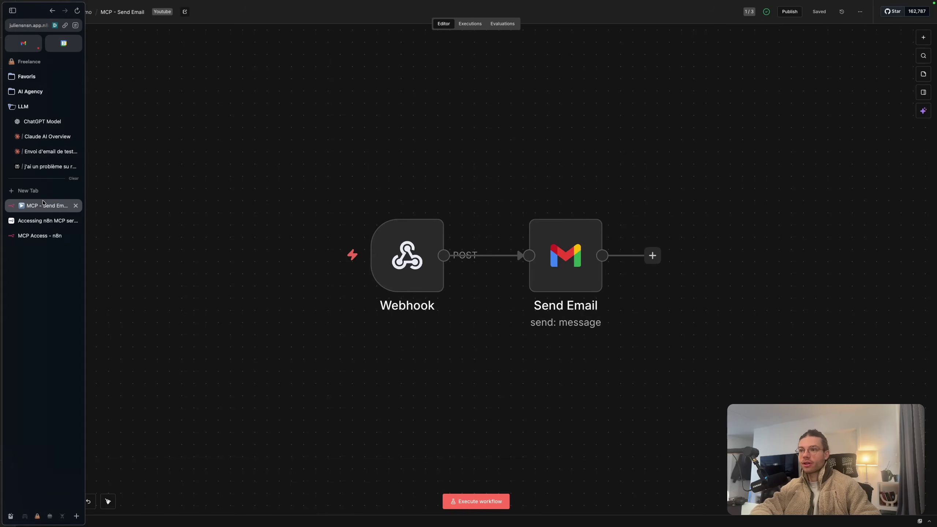
pyautogui.click(860, 12)
pyautogui.click(846, 119)
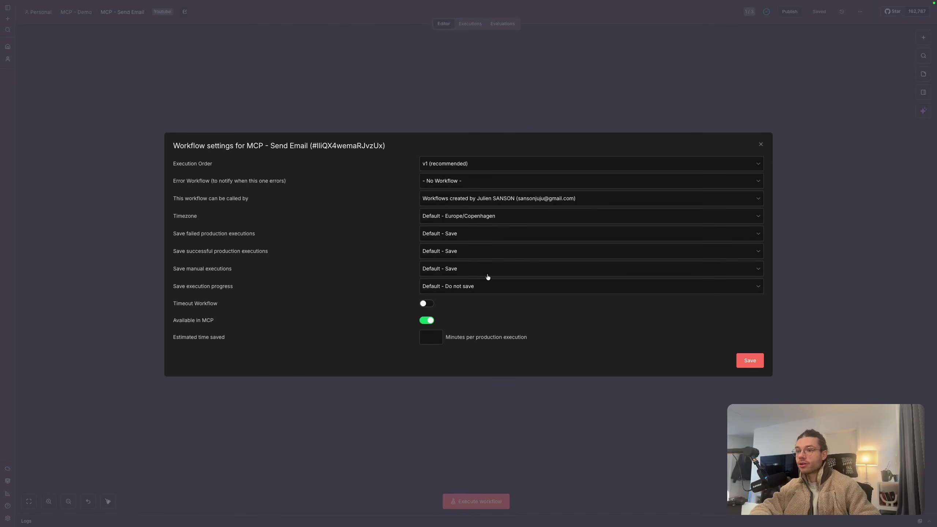
pyautogui.click(427, 320)
pyautogui.click(757, 364)
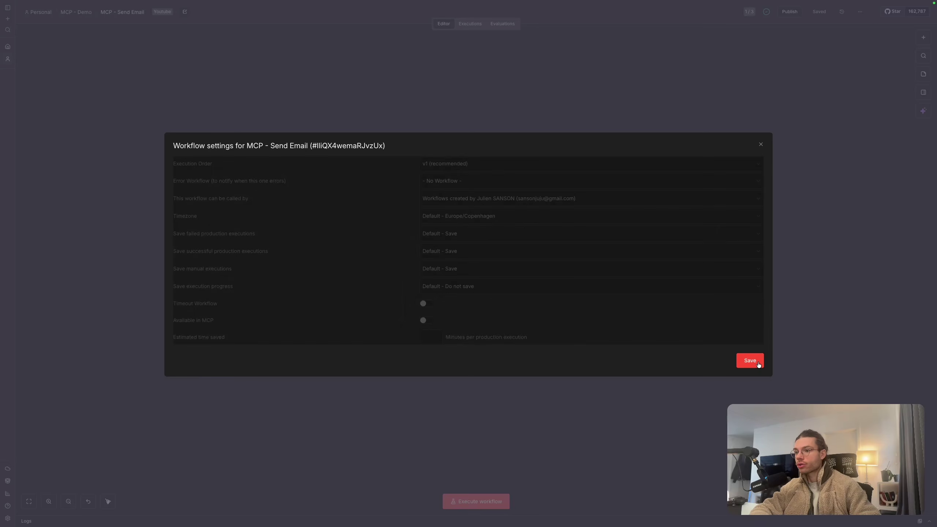
# Open the MCP - Multi Agent workflow from the MCP - Demo workflow list
pyautogui.click(78, 12)
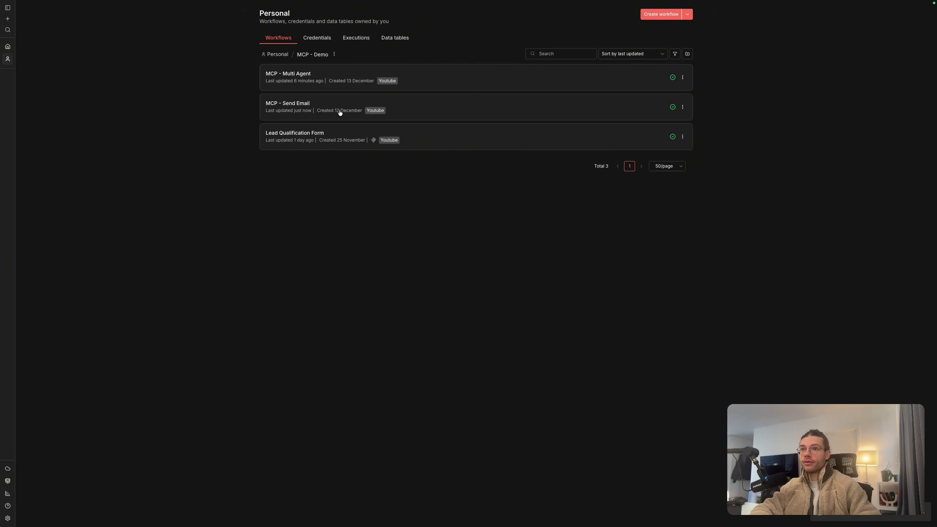
pyautogui.click(683, 78)
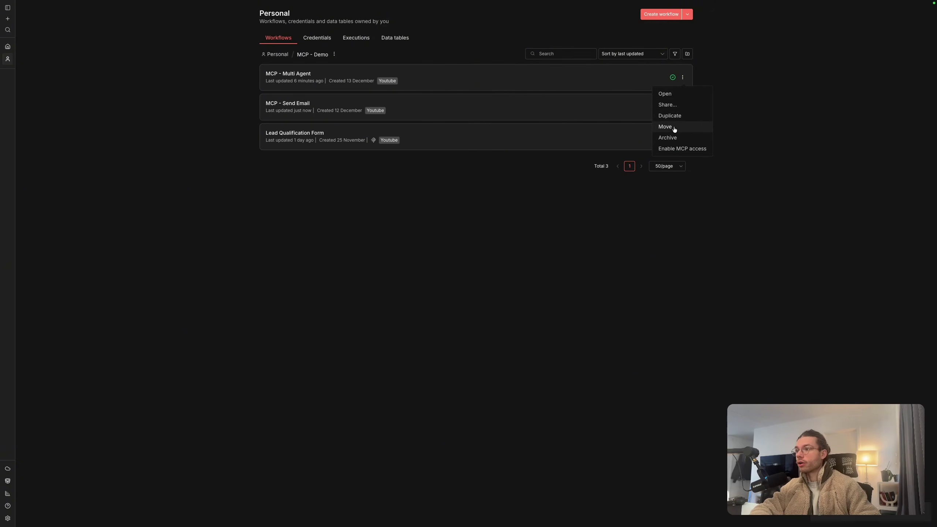
pyautogui.click(476, 77)
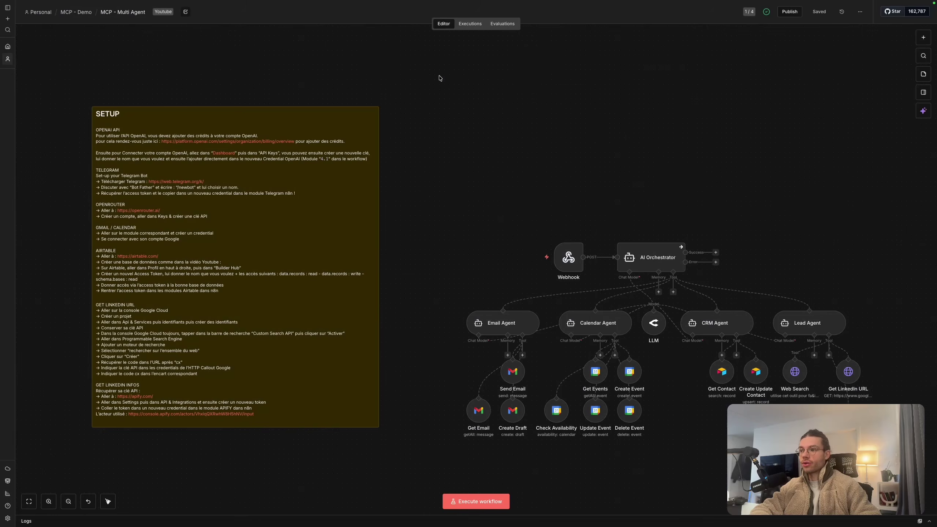
# Save the MCP - Multi Agent workflow and open the Get Contact Airtable node's settings
pyautogui.scroll(5, 587, 319)
pyautogui.hscroll(1, 605, 326)
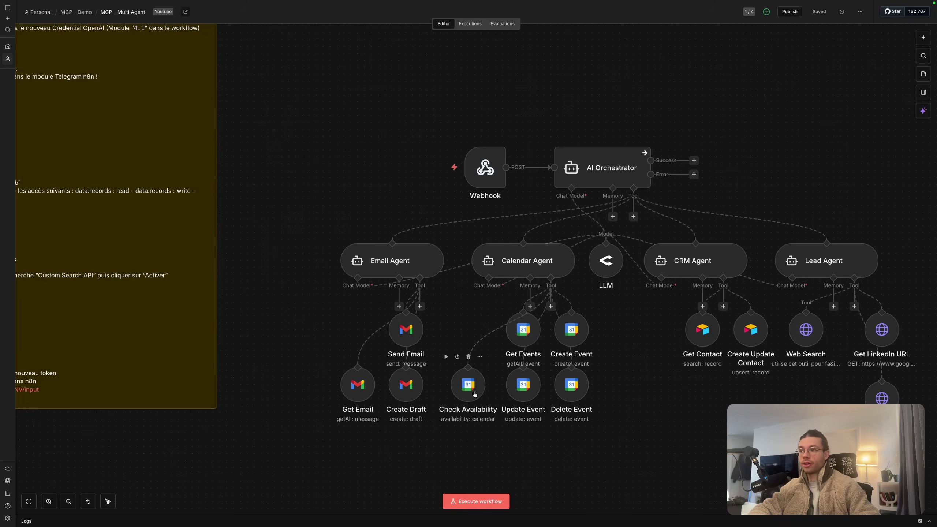
pyautogui.hscroll(1, 475, 394)
pyautogui.moveTo(745, 403); pyautogui.dragTo(619, 303)
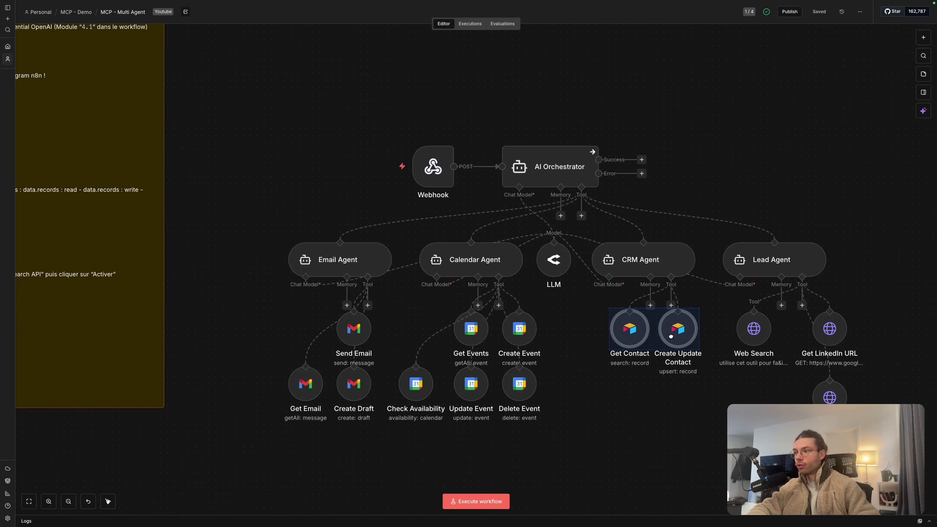
pyautogui.click(675, 336)
pyautogui.click(689, 347)
pyautogui.click(816, 14)
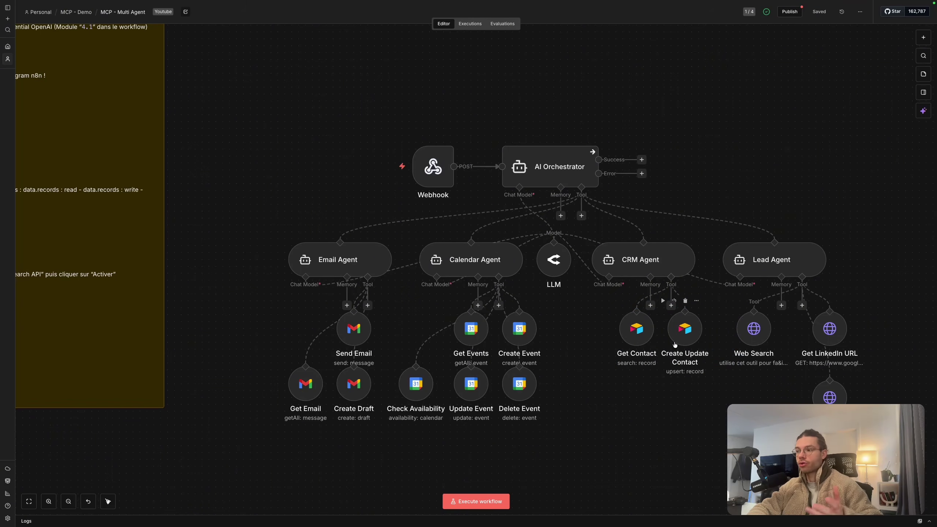
pyautogui.hscroll(1, 701, 314)
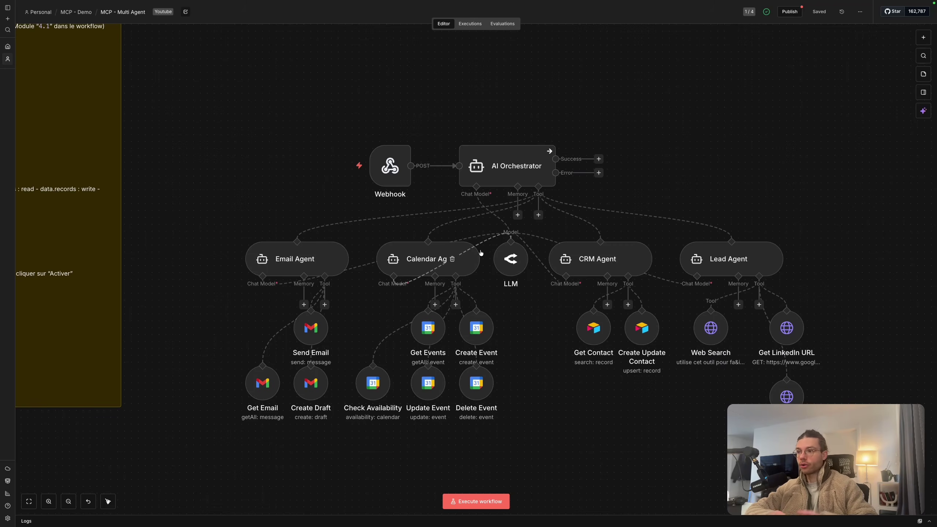
pyautogui.doubleClick(593, 327)
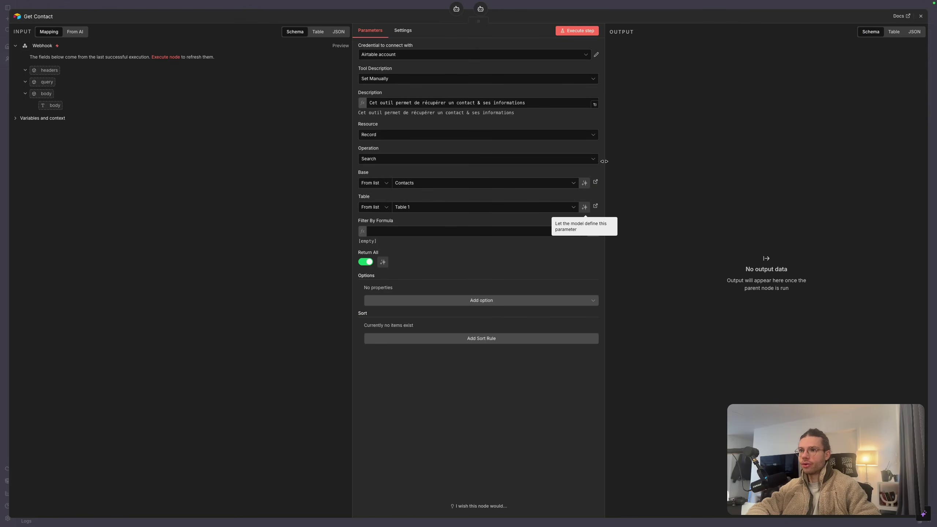
# Open the Get Contact tool's linked Contacts base in Airtable
pyautogui.click(595, 182)
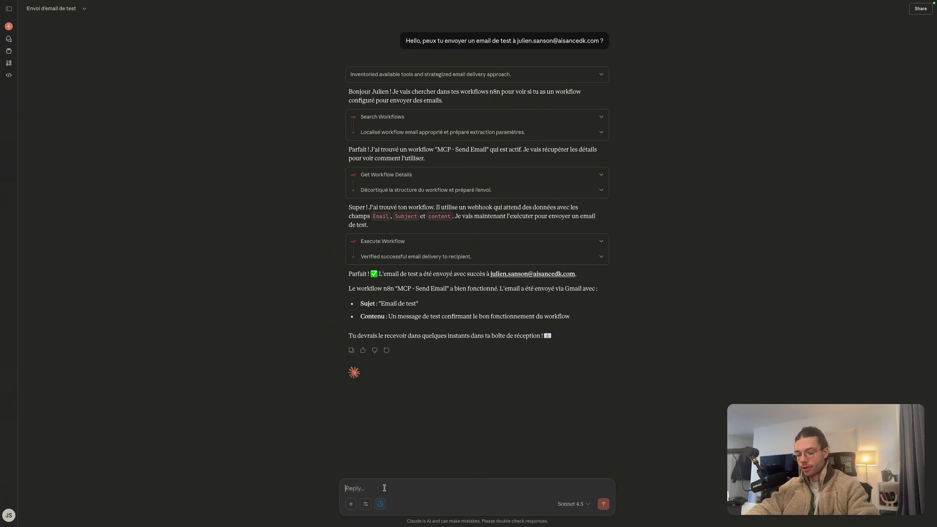
# Ask Claude to book an 11h automation meeting tomorrow with the contact and email a reminder
pyautogui.write('P')
pyautogui.write('eux tu créer un meeting demain')
pyautogui.write(" parler d'automatisation. Peux")
pyautogui.write(' tu ensuite')
pyautogui.write(' lui envoyer un ma')
pyautogui.write('il pour q')
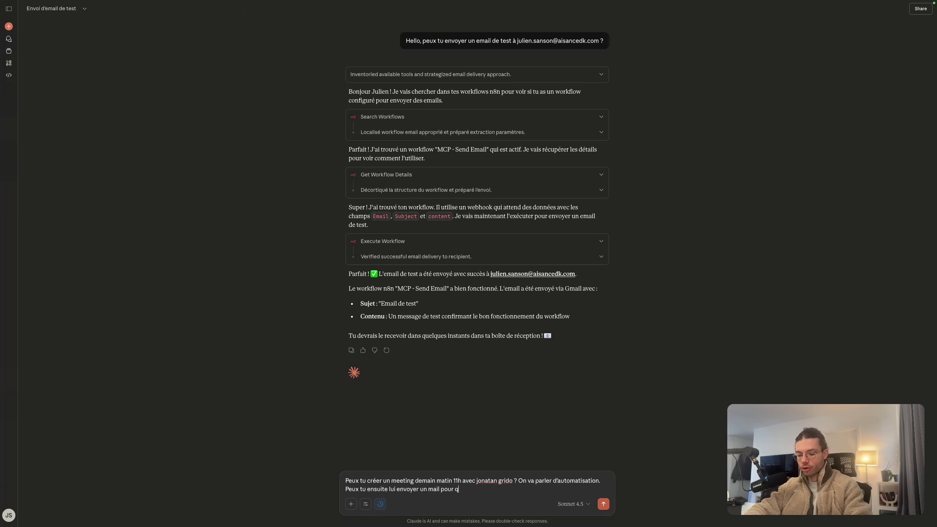
pyautogui.write("u'il n'oublie pas de venir au meeting ?")
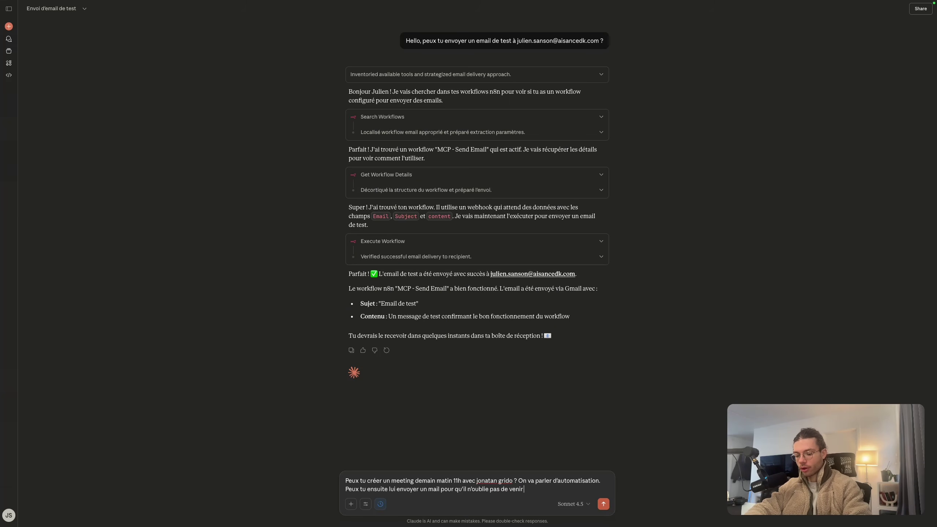
pyautogui.click(604, 504)
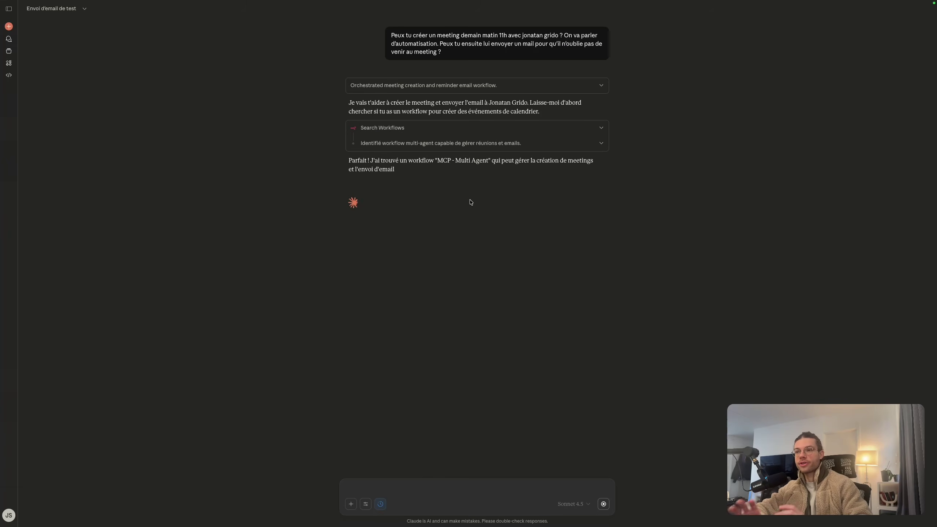
# Review Claude's Multi Agent run: 'Discussion Automatisation' booked 16 December 11:00–12:00, reminder sent
pyautogui.moveTo(438, 160); pyautogui.dragTo(488, 160)
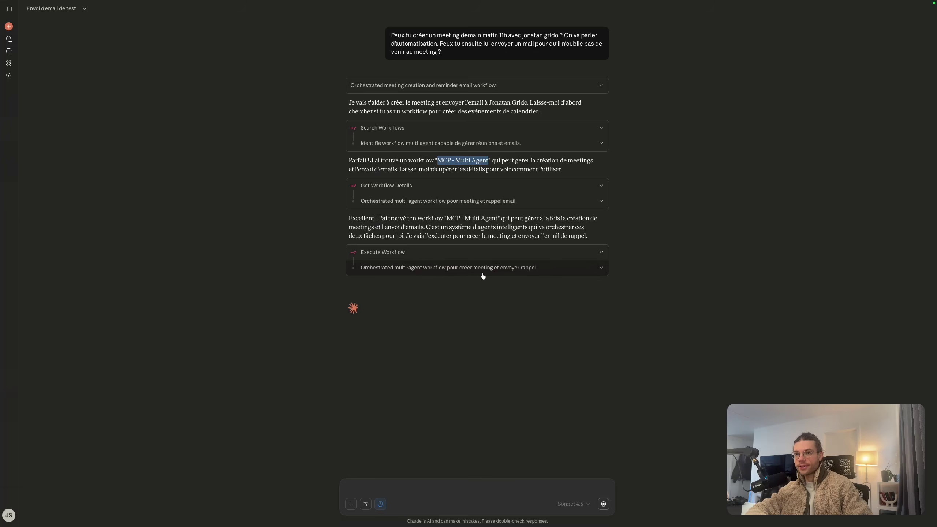
pyautogui.click(598, 272)
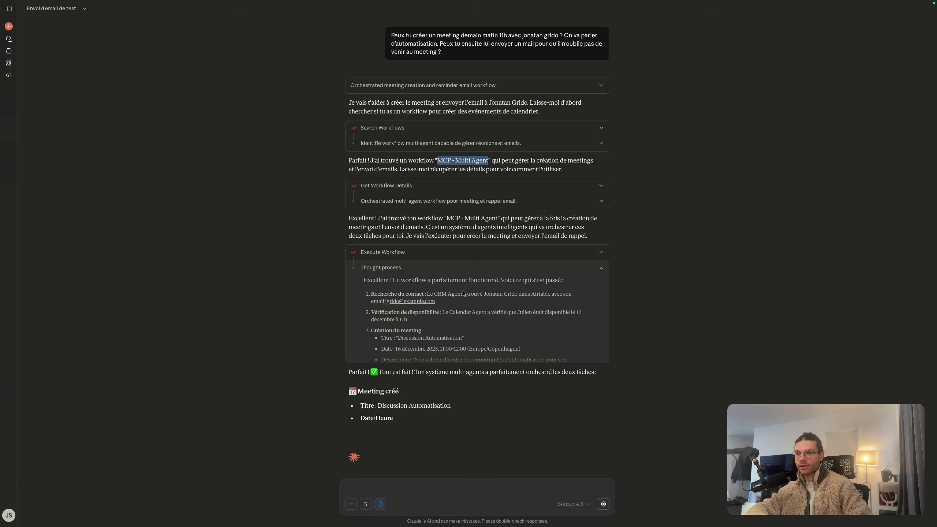
pyautogui.scroll(-3, 443, 303)
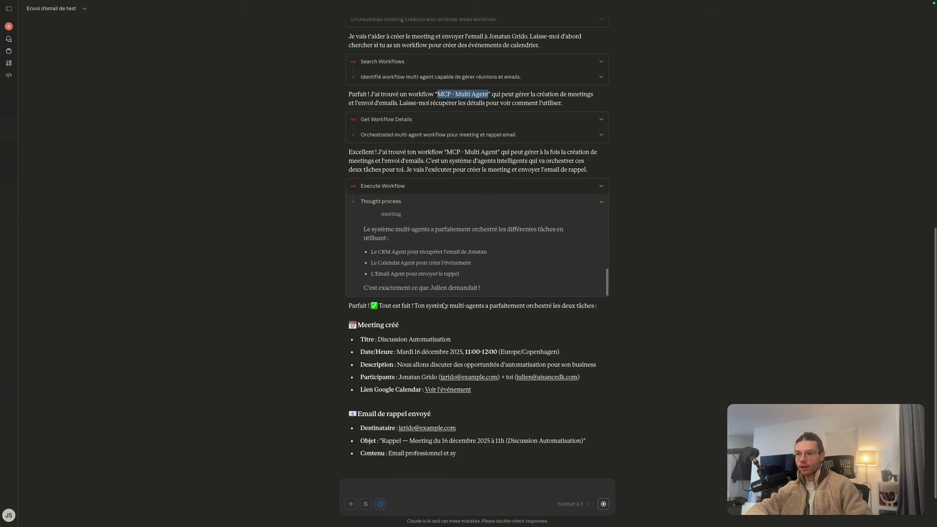
pyautogui.scroll(3, 465, 271)
pyautogui.scroll(3, 464, 270)
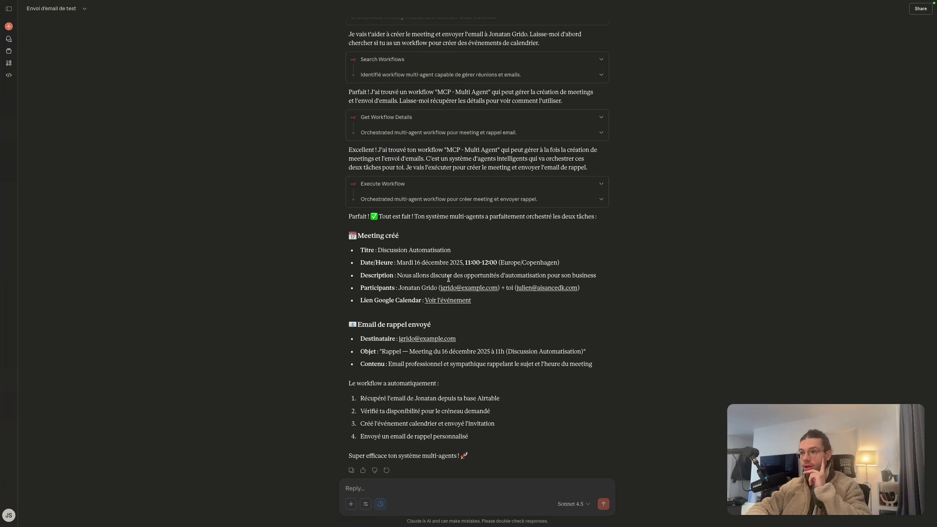
pyautogui.scroll(-2, 448, 284)
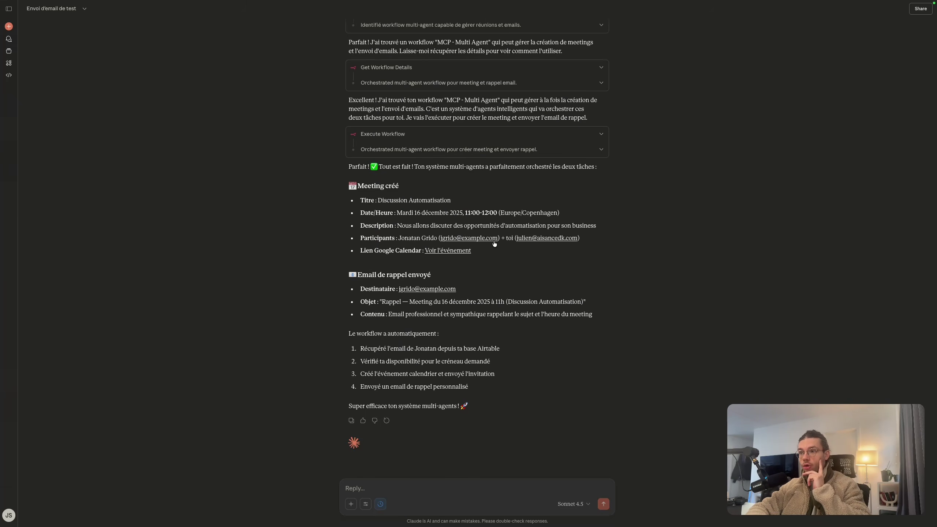
# Follow the calendar event link from Claude, then bring up the Gmail thread with the sent reminder
pyautogui.moveTo(1, 270)
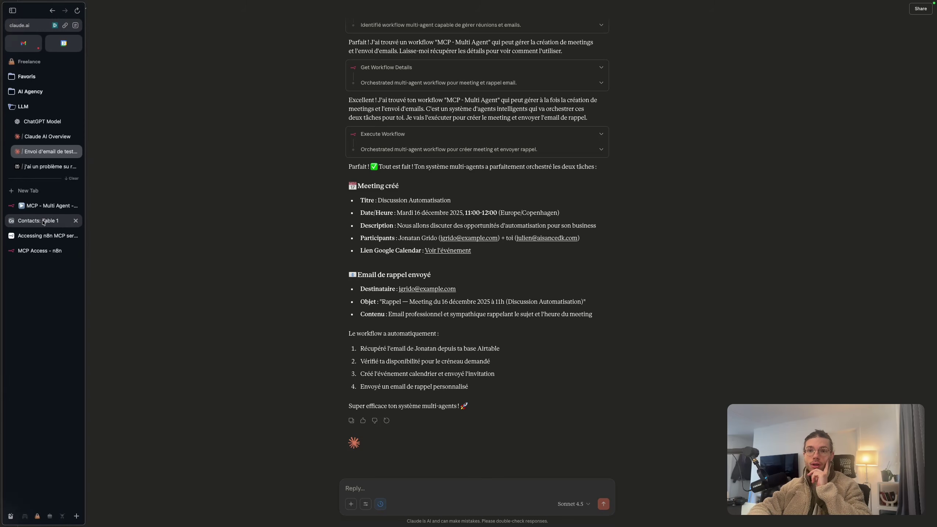
pyautogui.click(38, 221)
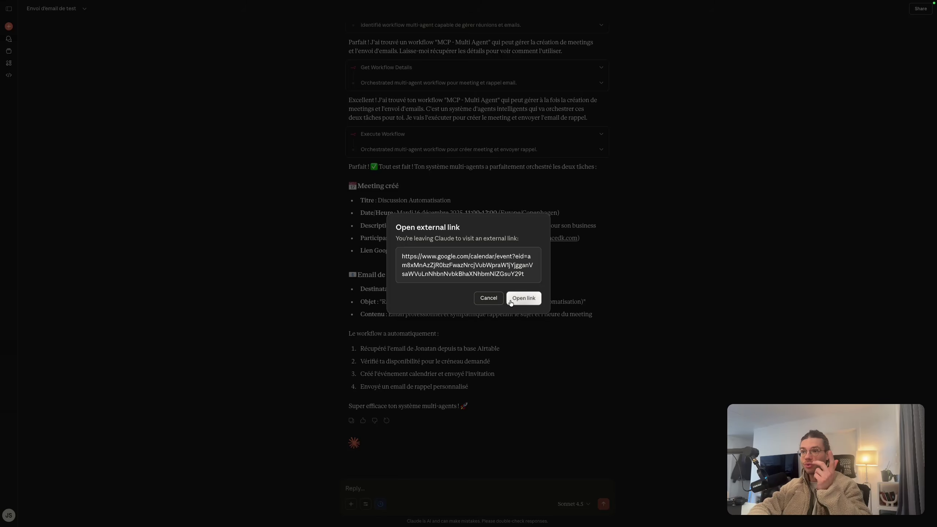
pyautogui.click(523, 298)
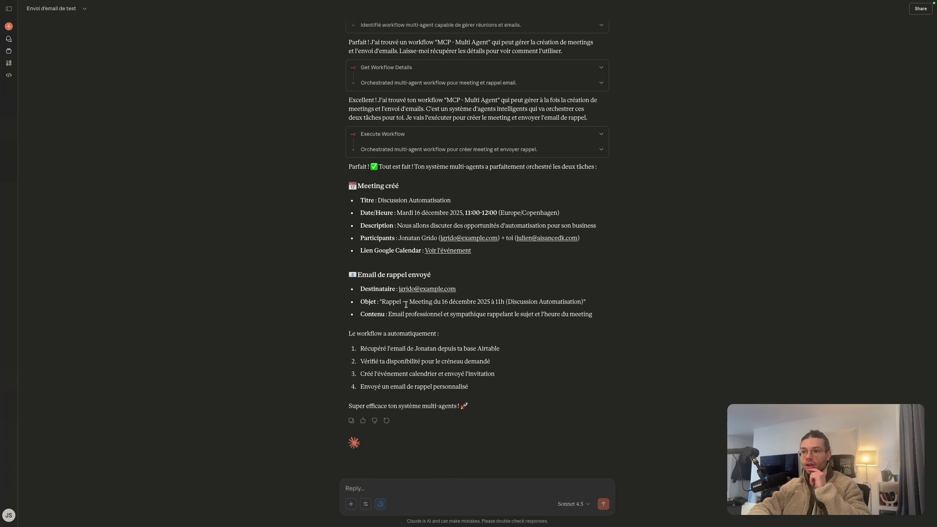
pyautogui.moveTo(2, 392)
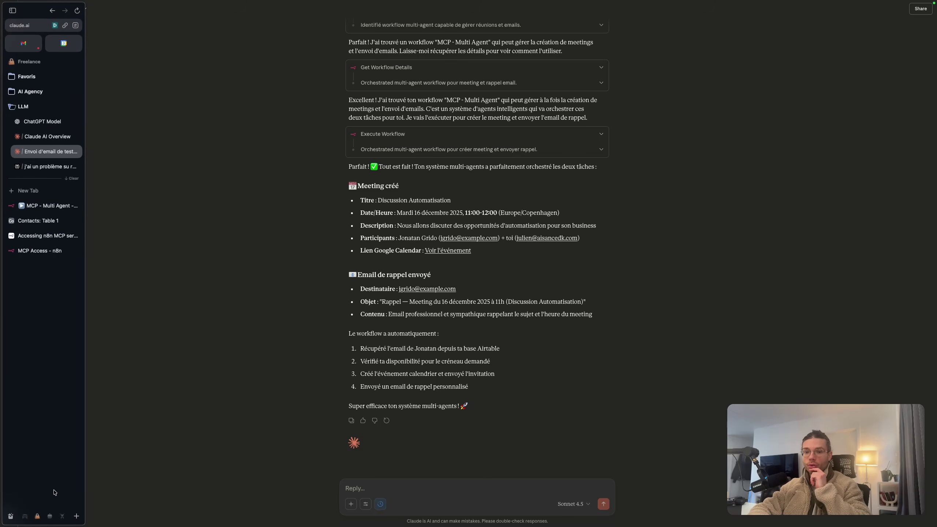
pyautogui.click(62, 517)
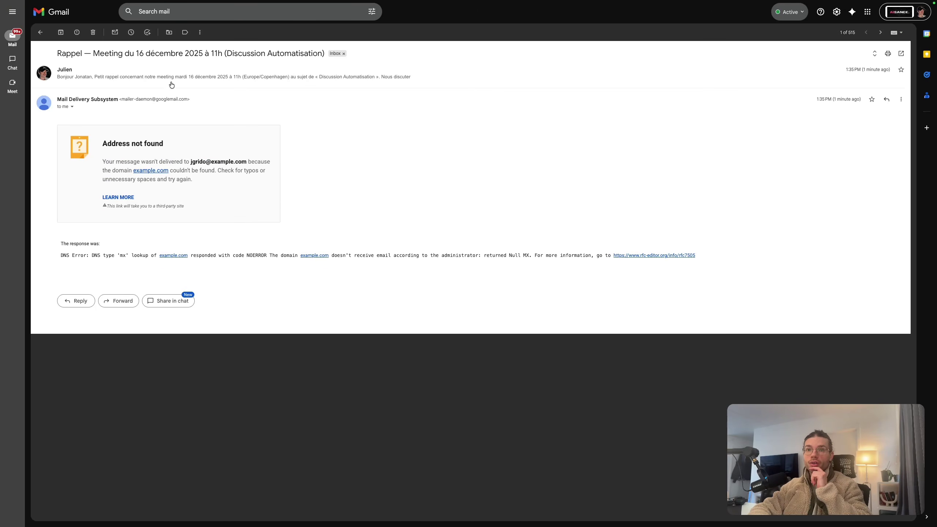
# Read the full reminder email, then view the Discussion Automatisation event on Tuesday 16 December
pyautogui.click(130, 77)
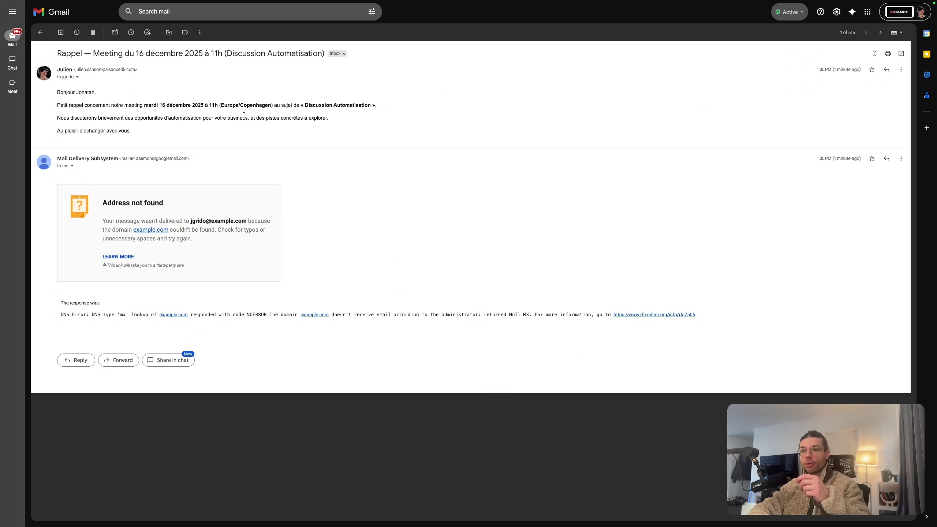
pyautogui.moveTo(304, 104); pyautogui.dragTo(380, 105)
pyautogui.click(334, 110)
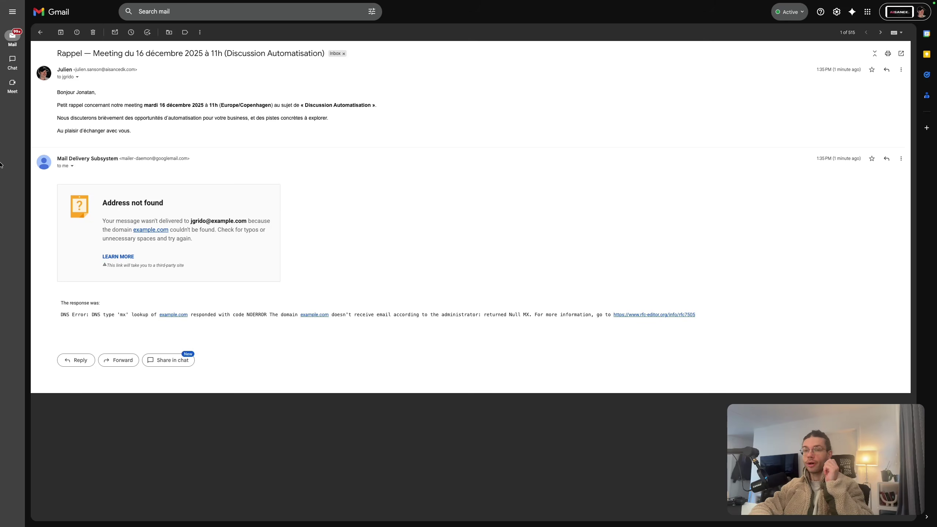
pyautogui.moveTo(1, 162)
pyautogui.click(65, 50)
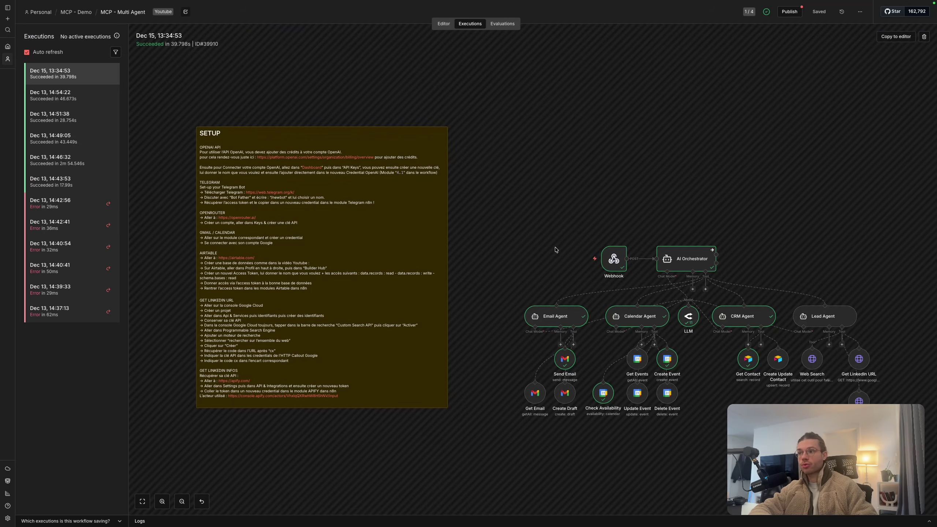
pyautogui.hscroll(5, 556, 250)
pyautogui.scroll(-4, 556, 250)
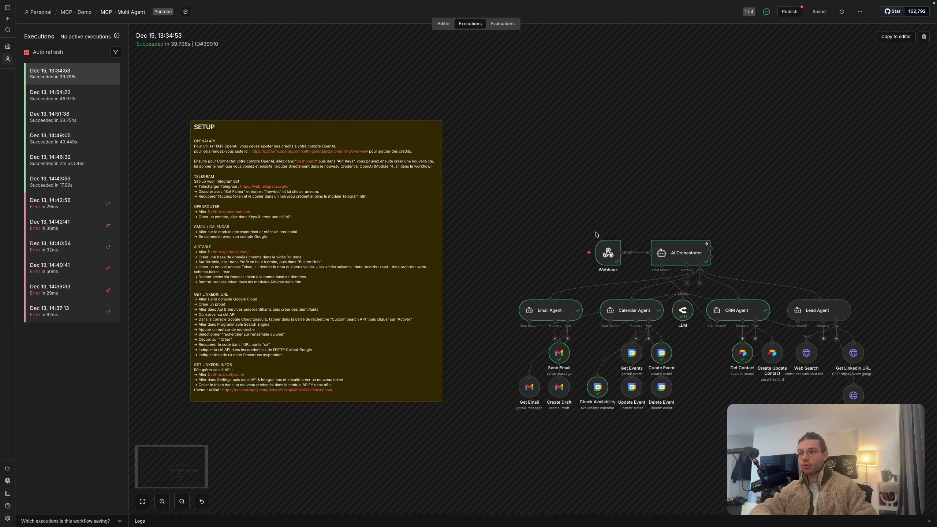
pyautogui.keyDown('ctrl'); pyautogui.scroll(5, 596, 233); pyautogui.keyUp('ctrl')
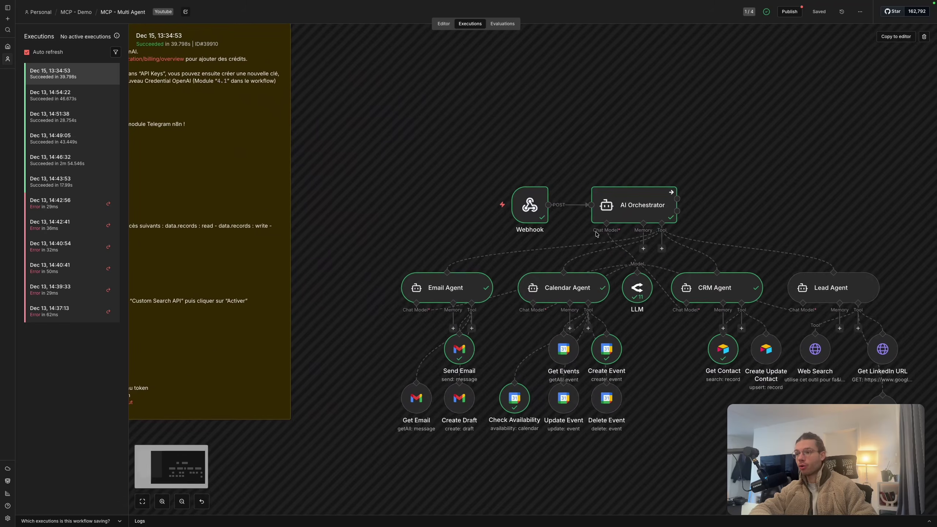
pyautogui.doubleClick(525, 196)
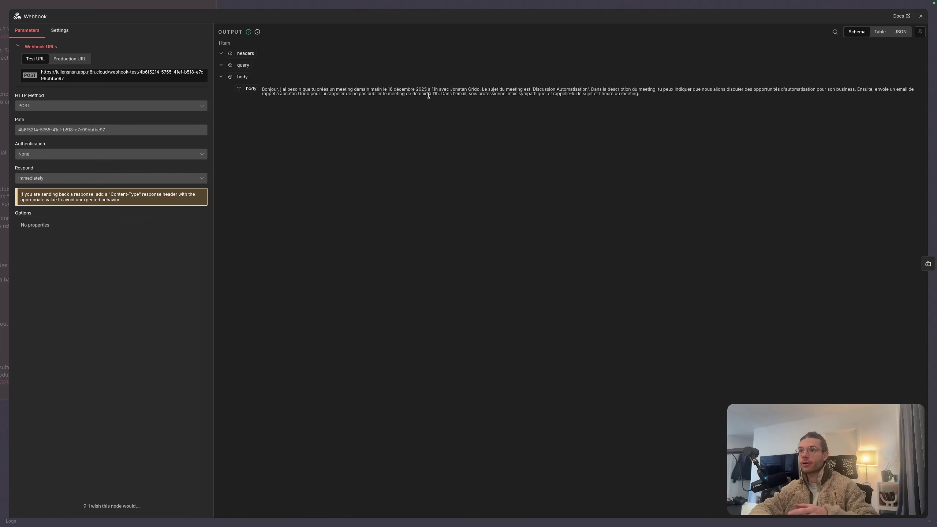
pyautogui.moveTo(453, 89); pyautogui.dragTo(586, 89)
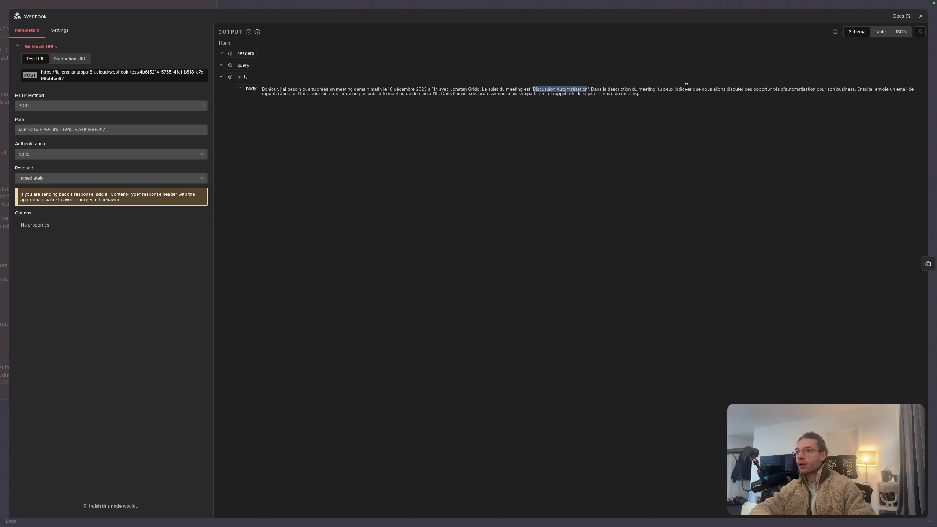
pyautogui.moveTo(684, 89); pyautogui.dragTo(825, 86)
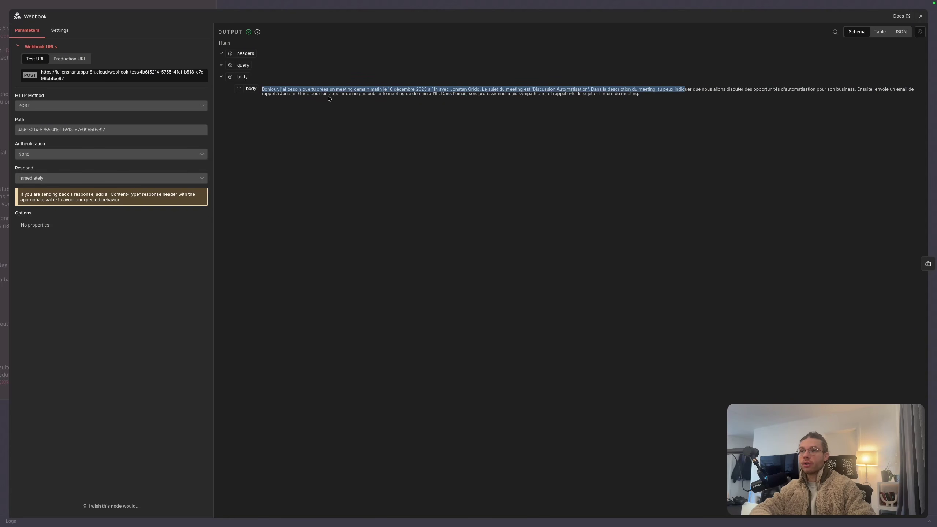
pyautogui.moveTo(448, 99); pyautogui.dragTo(587, 103)
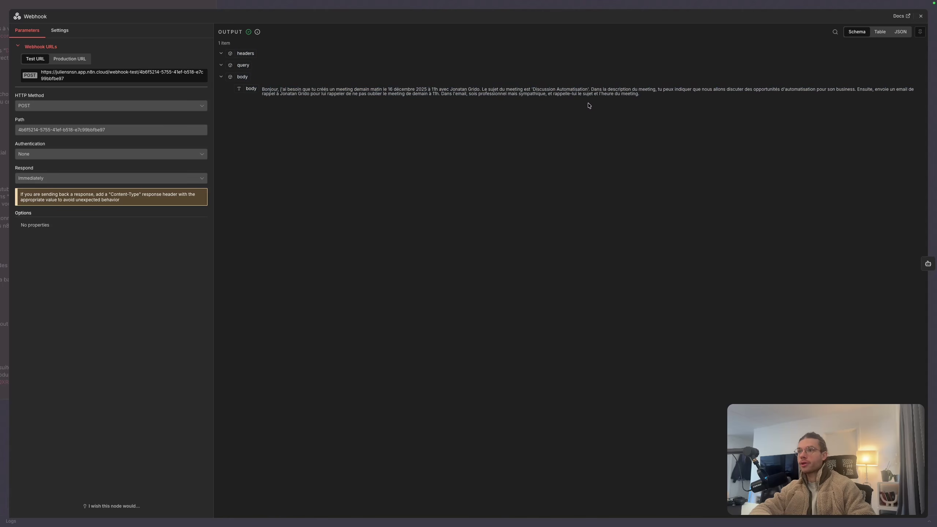
pyautogui.click(616, 7)
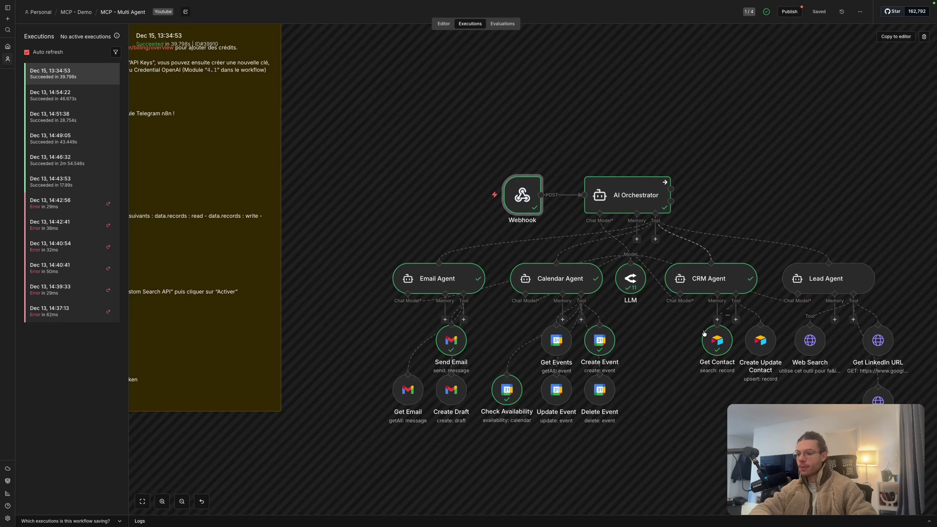
# Open the AI Orchestrator's execution log tree and inspect the Get Contact step's output
pyautogui.hscroll(2, 704, 333)
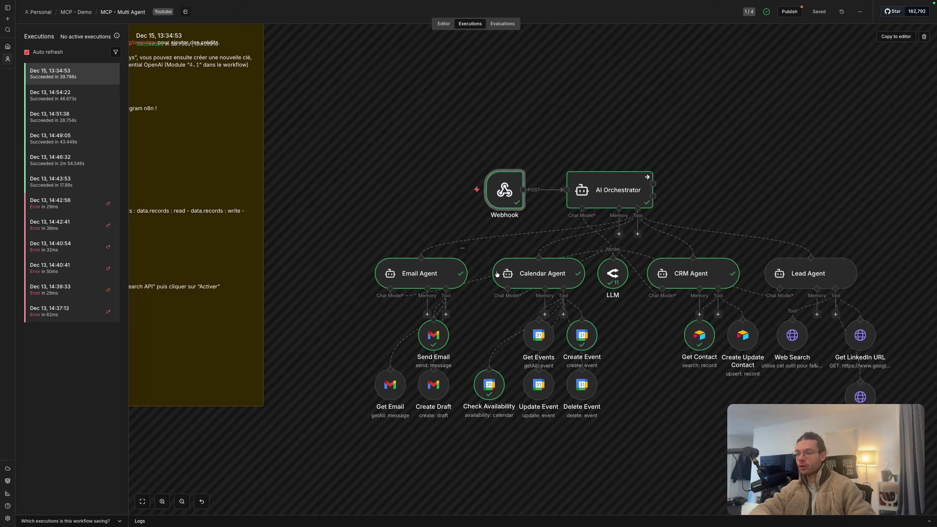
pyautogui.doubleClick(612, 190)
pyautogui.click(643, 33)
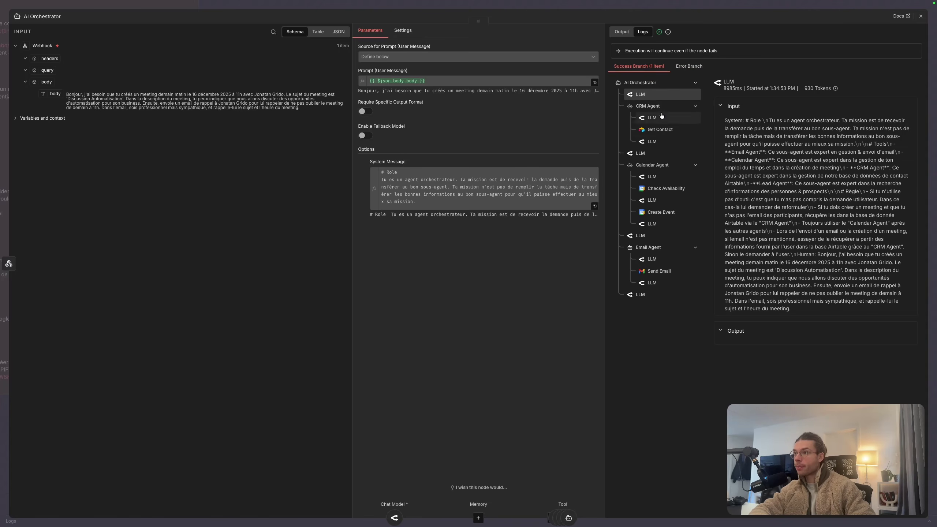
pyautogui.click(659, 126)
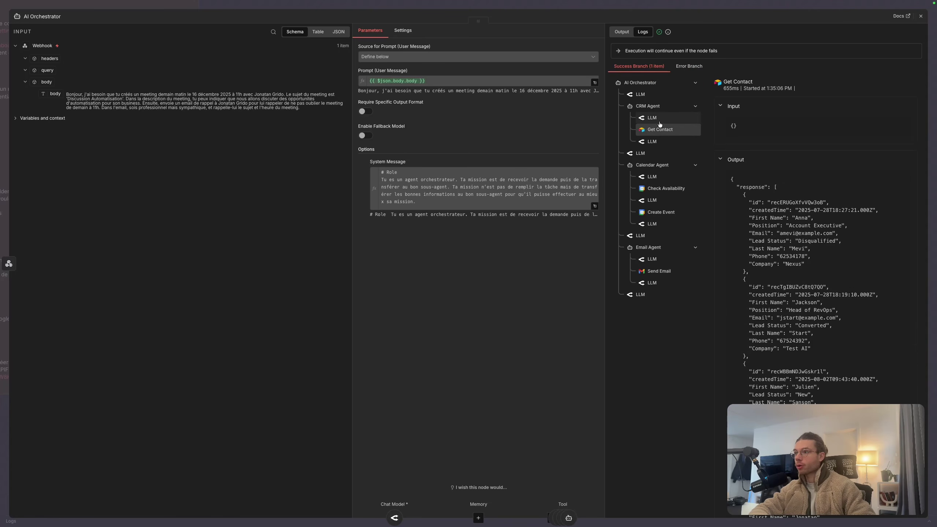
# Verify Check Availability returned "available": true, Create Event ran, and Send Email reported SENT, then close
pyautogui.scroll(-5, 814, 324)
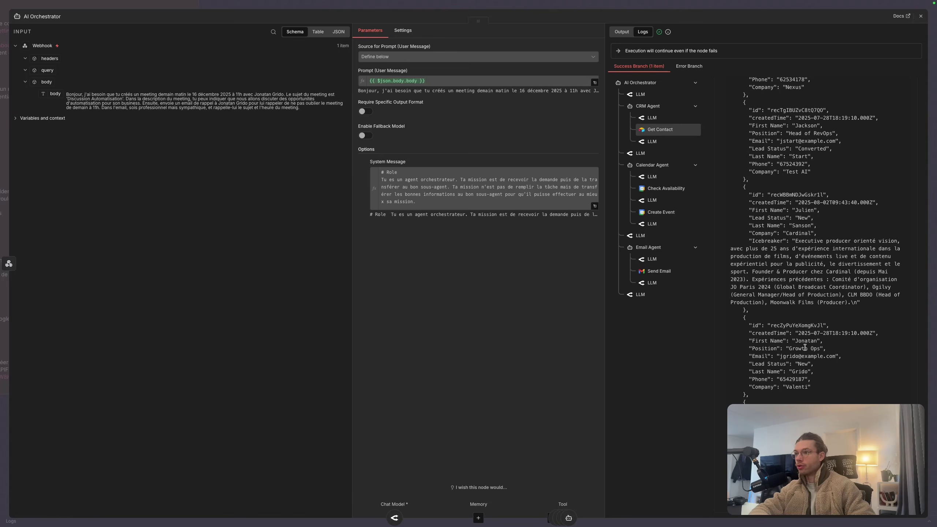
pyautogui.click(660, 188)
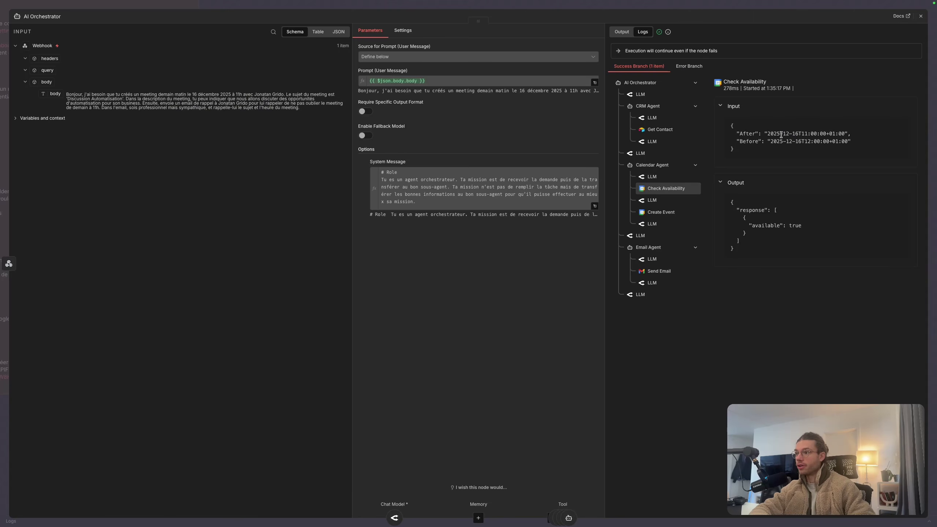
pyautogui.moveTo(752, 224); pyautogui.dragTo(819, 226)
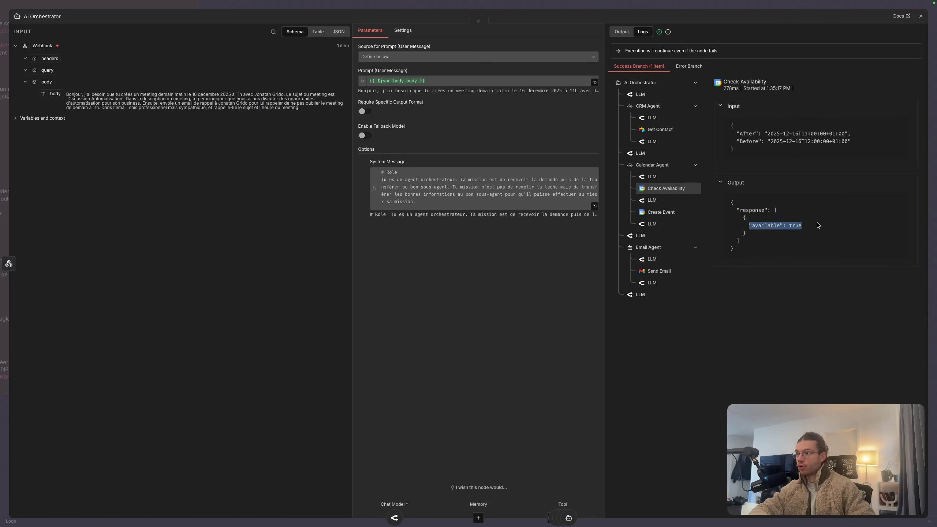
pyautogui.click(661, 212)
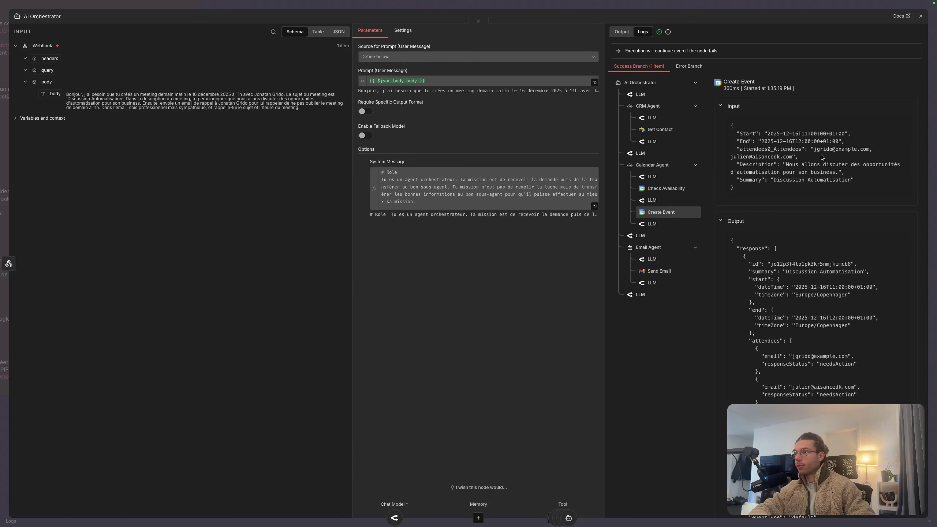
pyautogui.click(659, 271)
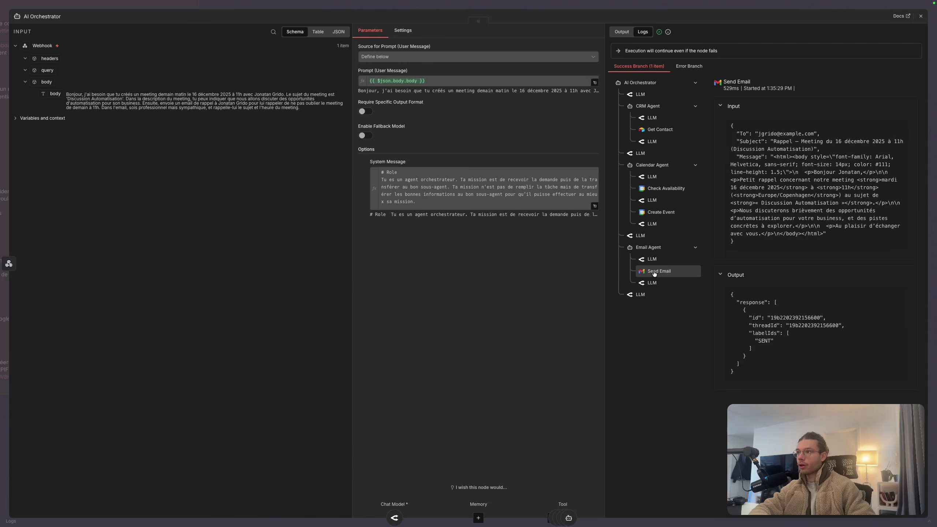
pyautogui.moveTo(758, 133); pyautogui.dragTo(820, 134)
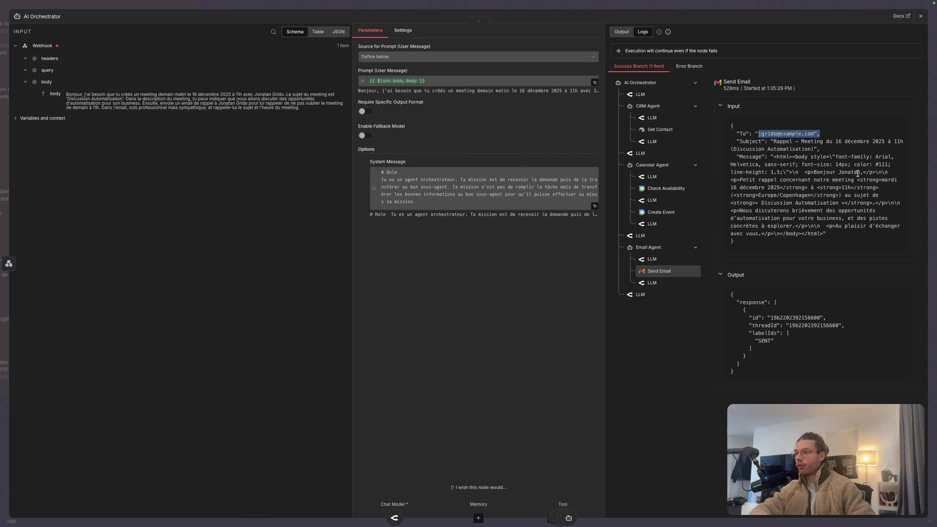
pyautogui.moveTo(758, 341); pyautogui.dragTo(772, 340)
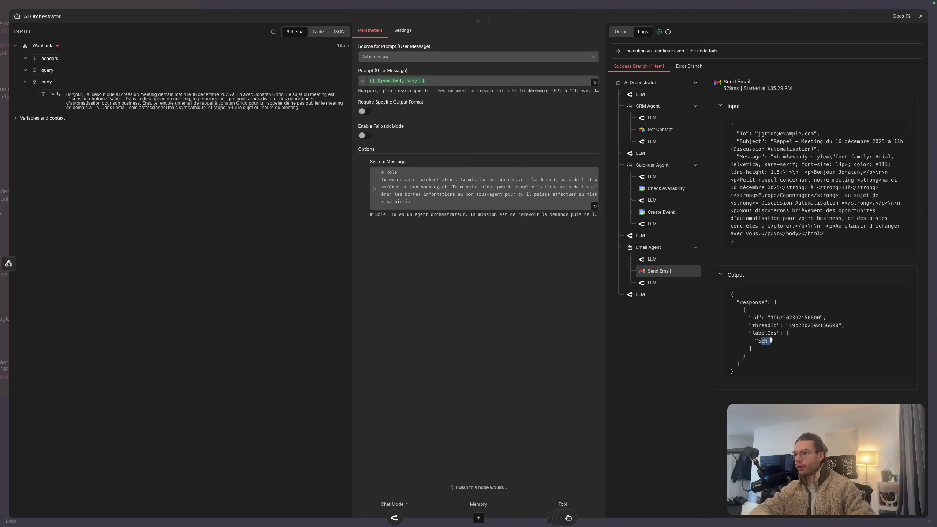
pyautogui.press('Escape')
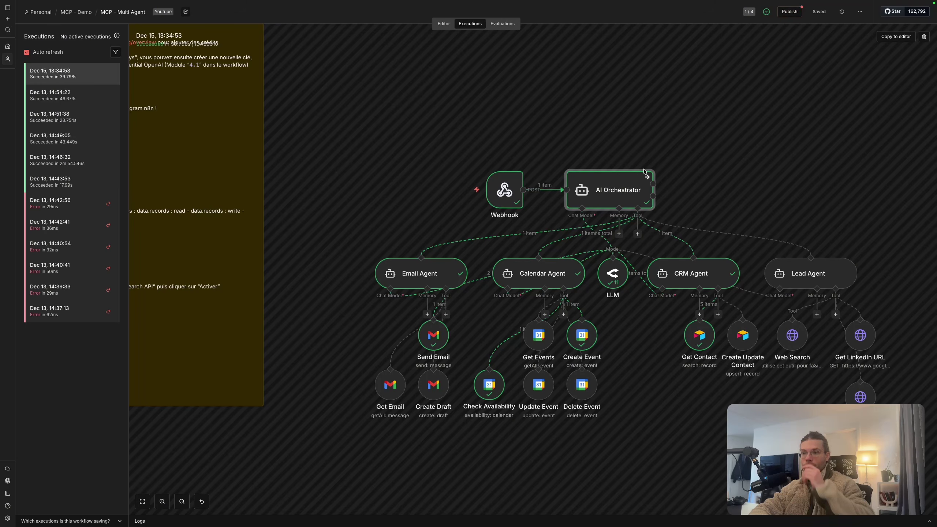
# Reopen the AI Orchestrator node's run details and show its execution logs
pyautogui.doubleClick(613, 193)
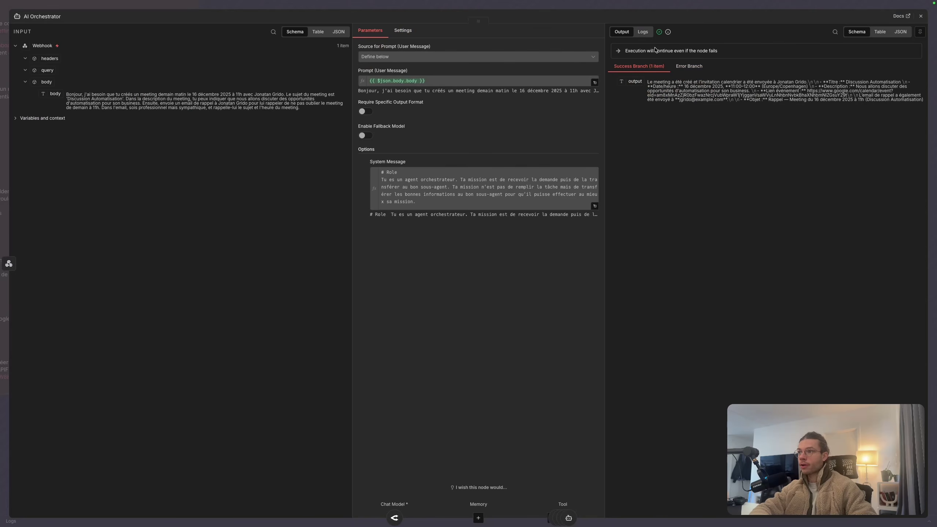
pyautogui.click(644, 32)
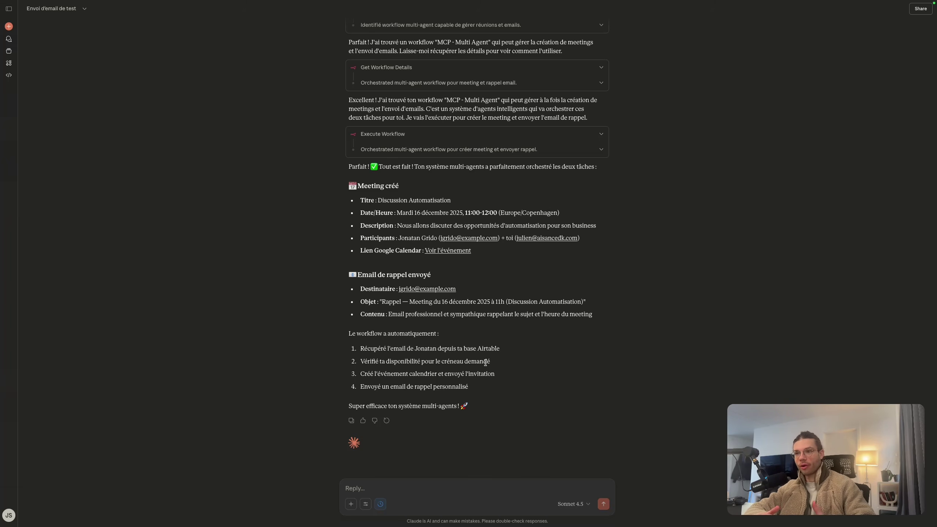
pyautogui.scroll(15, 568, 255)
pyautogui.scroll(-10, 568, 255)
pyautogui.scroll(8, 527, 203)
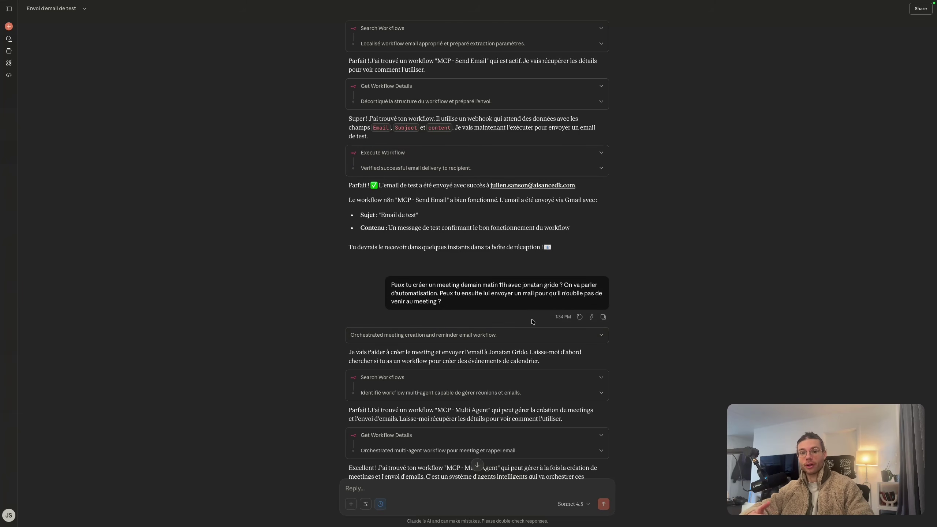
pyautogui.scroll(-10, 532, 321)
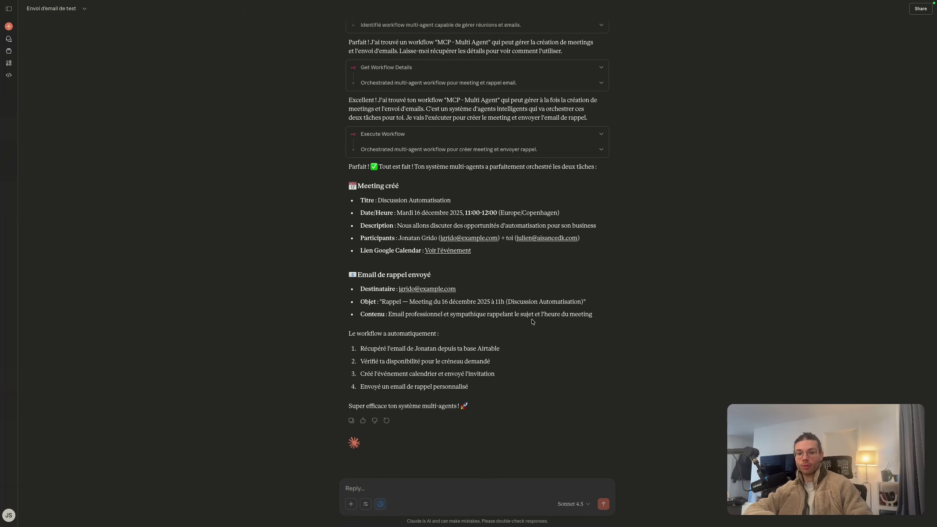
pyautogui.click(357, 489)
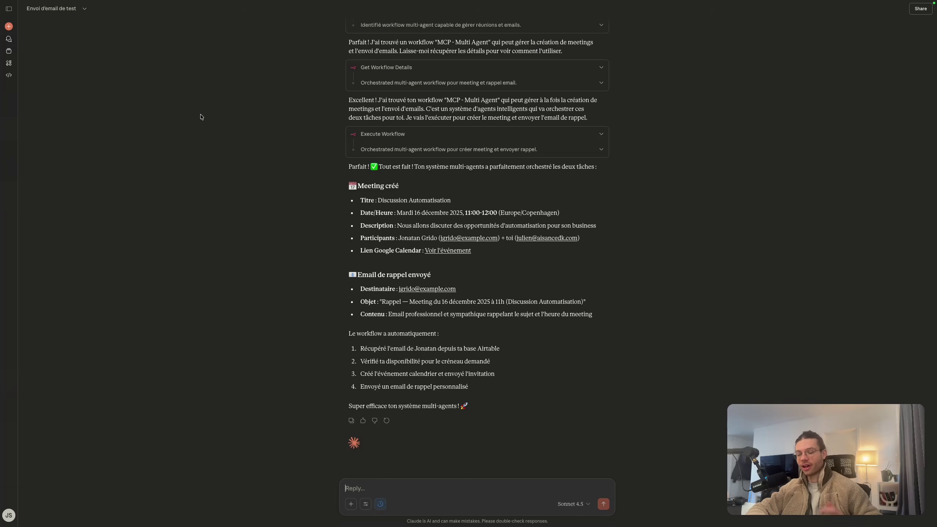
pyautogui.moveTo(4, 376)
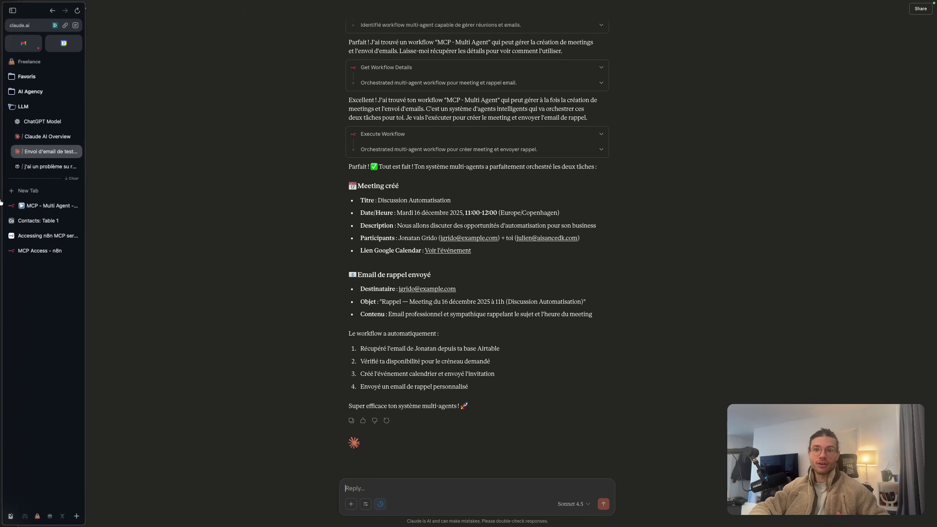
# Open the Lead Qualification Form workflow from the MCP - Demo workflows list in n8n
pyautogui.click(49, 209)
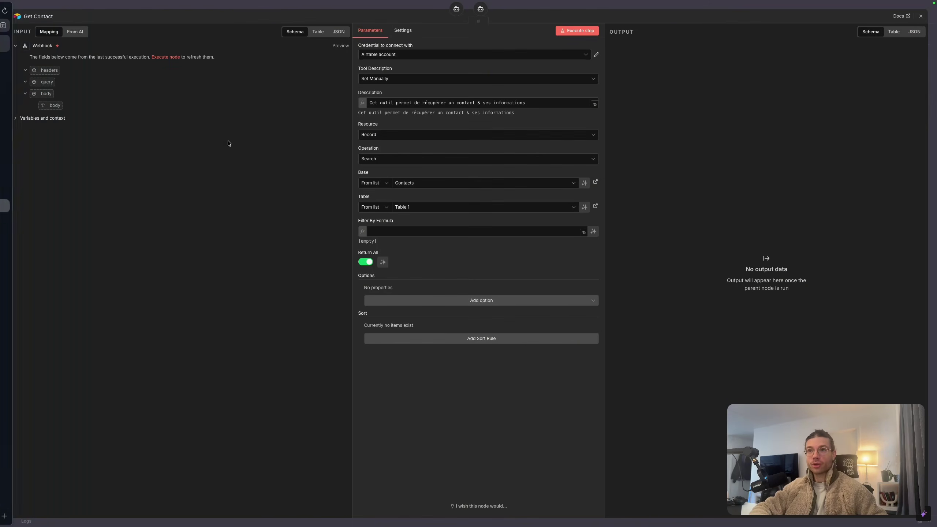
pyautogui.click(77, 7)
pyautogui.click(77, 12)
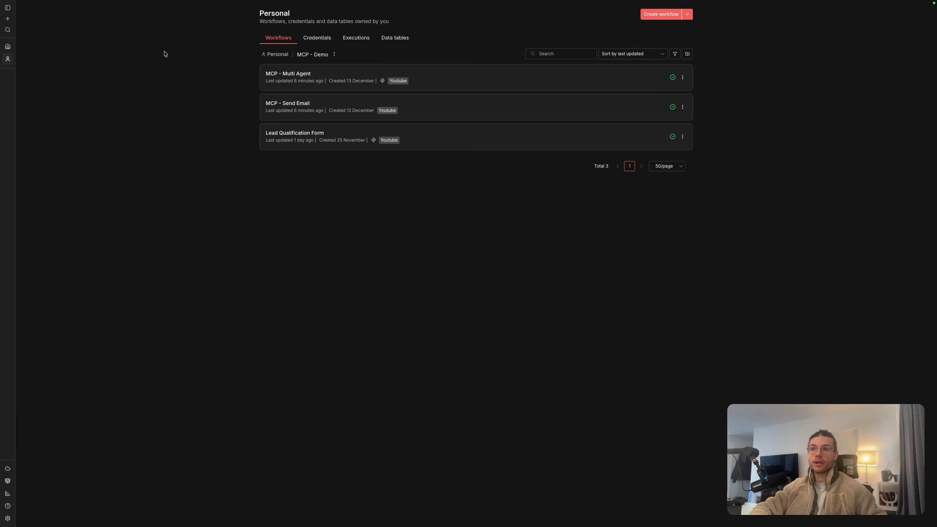
pyautogui.click(280, 39)
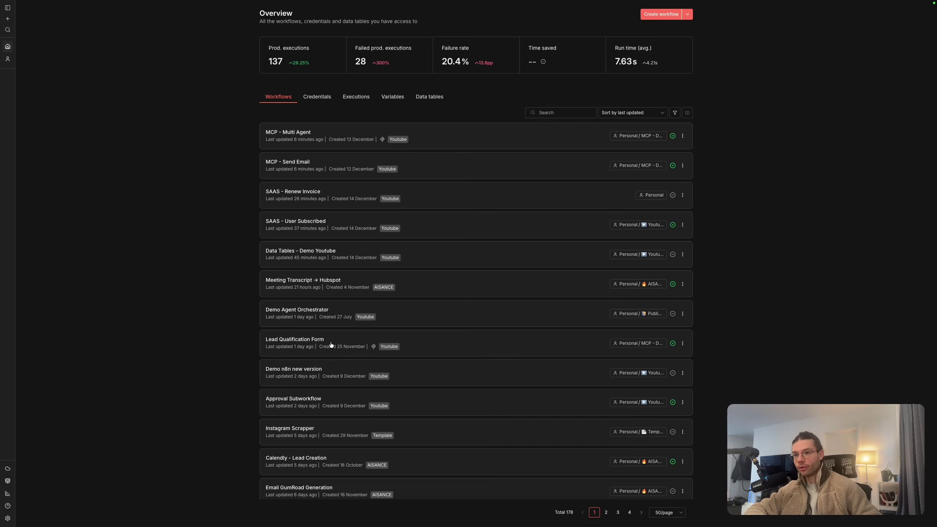
pyautogui.click(334, 341)
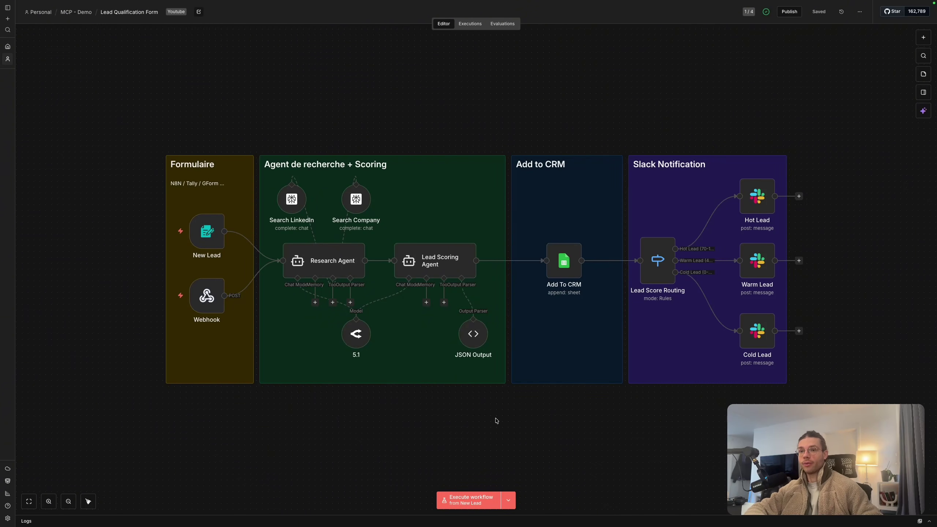
pyautogui.moveTo(204, 228)
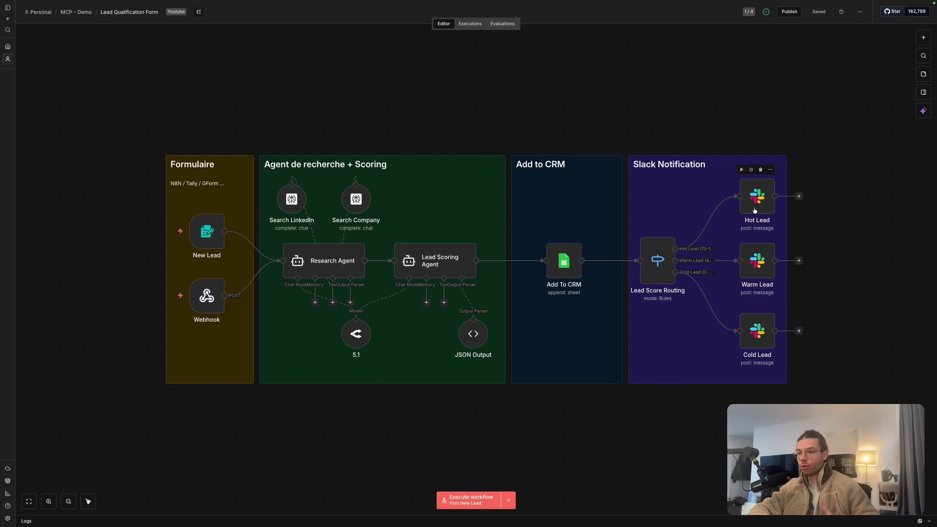
pyautogui.hscroll(-1, 452, 182)
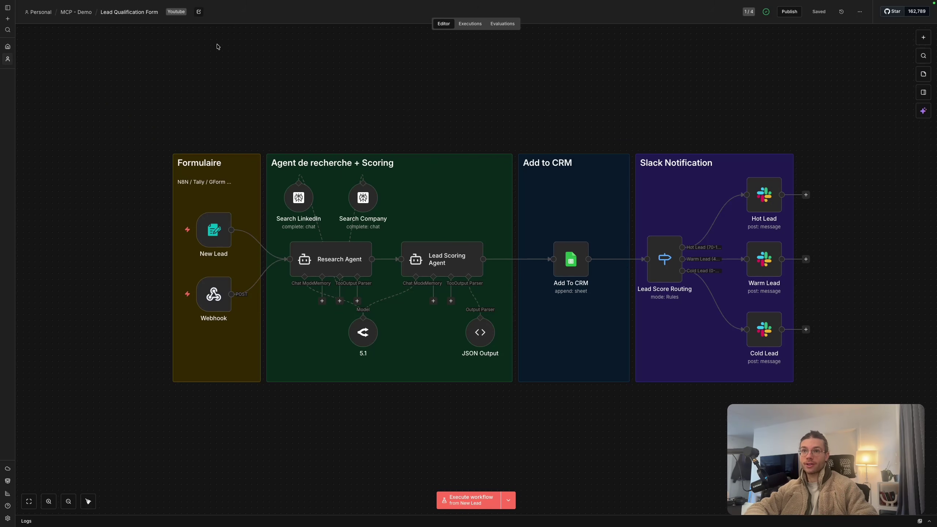
pyautogui.click(198, 12)
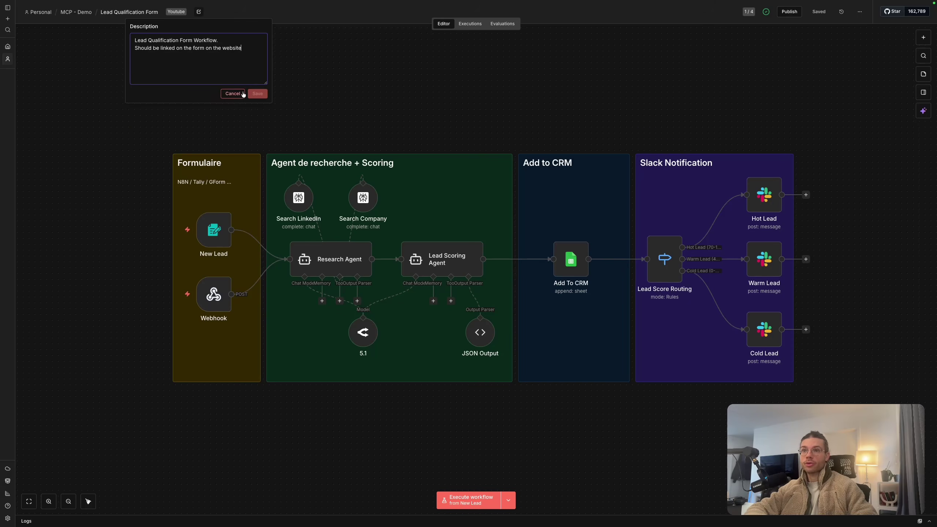
pyautogui.moveTo(135, 39); pyautogui.dragTo(253, 58)
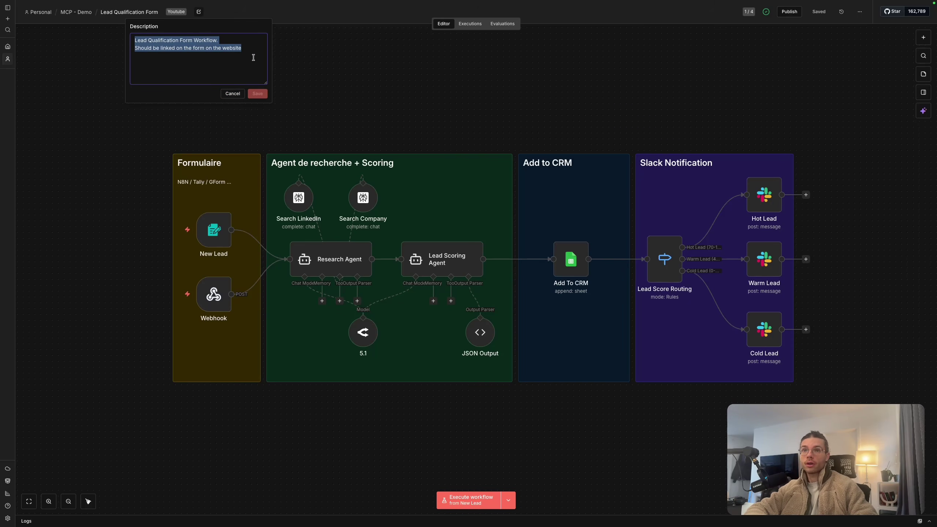
pyautogui.click(253, 57)
pyautogui.moveTo(225, 37); pyautogui.dragTo(114, 40)
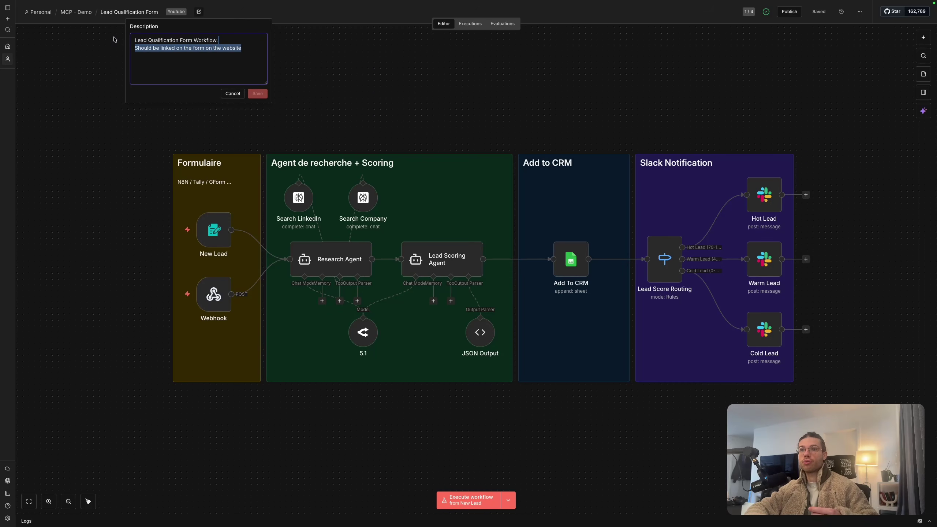
pyautogui.click(171, 40)
pyautogui.moveTo(245, 47); pyautogui.dragTo(134, 38)
pyautogui.click(153, 52)
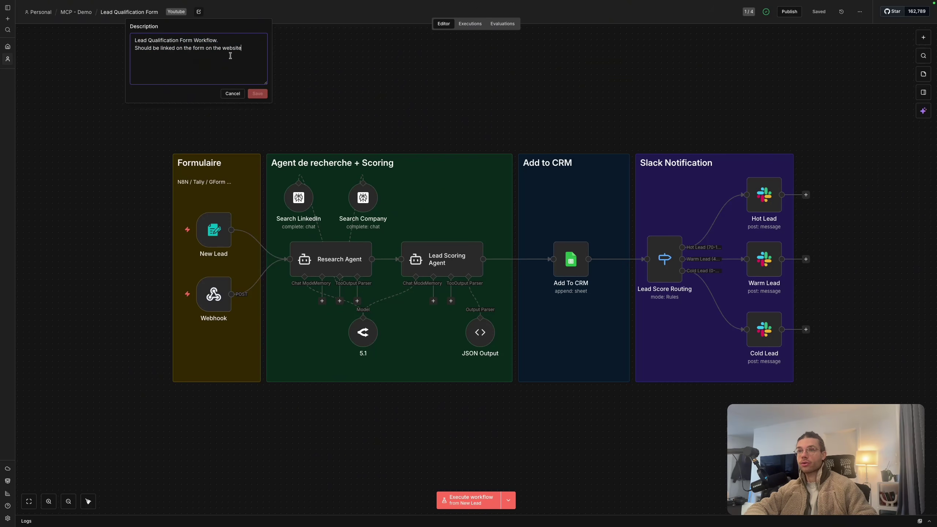
pyautogui.press('Escape')
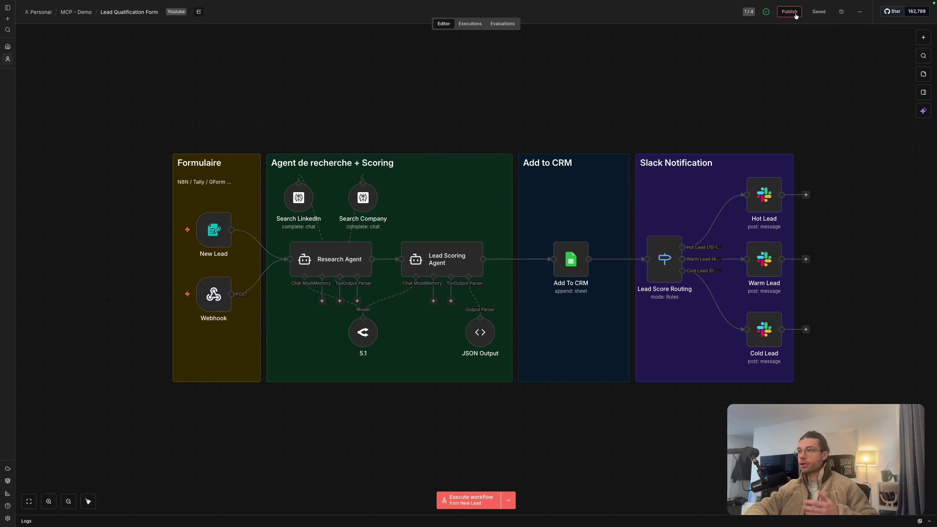
pyautogui.click(860, 11)
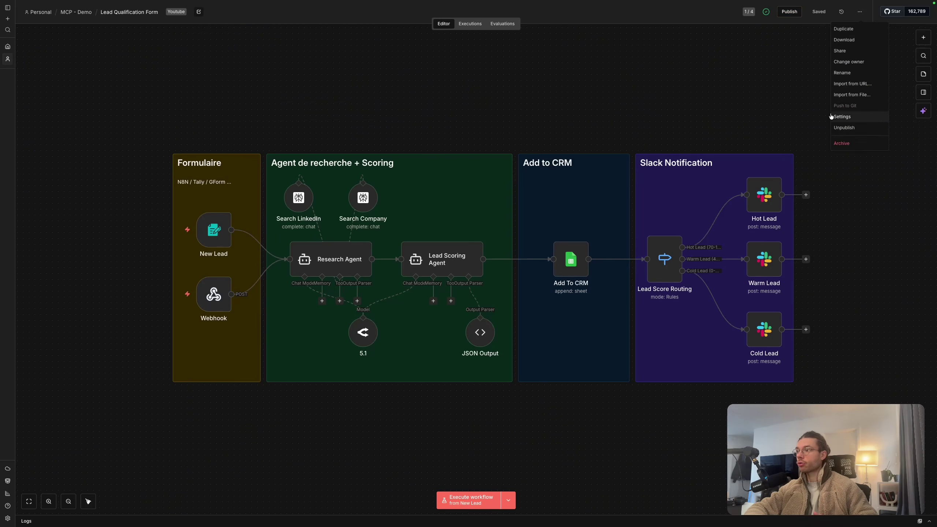
pyautogui.click(841, 116)
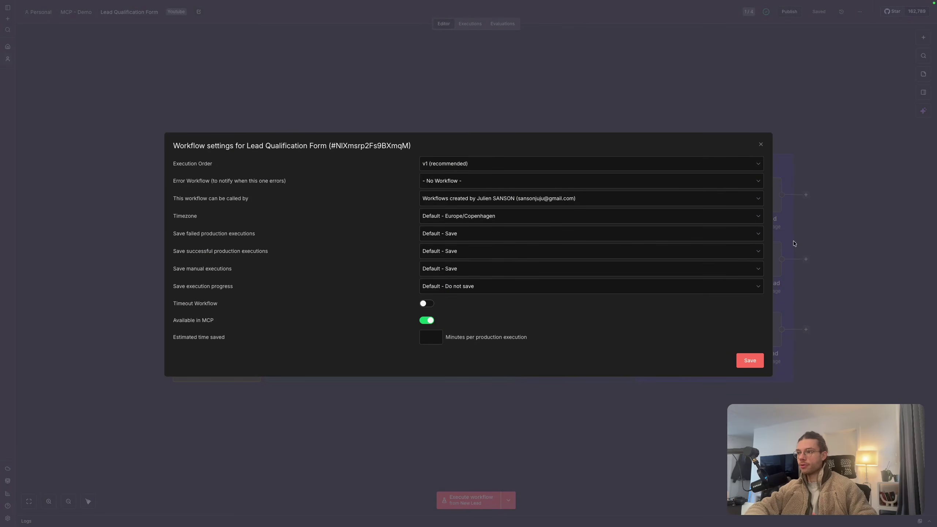
pyautogui.click(760, 145)
pyautogui.moveTo(2, 369)
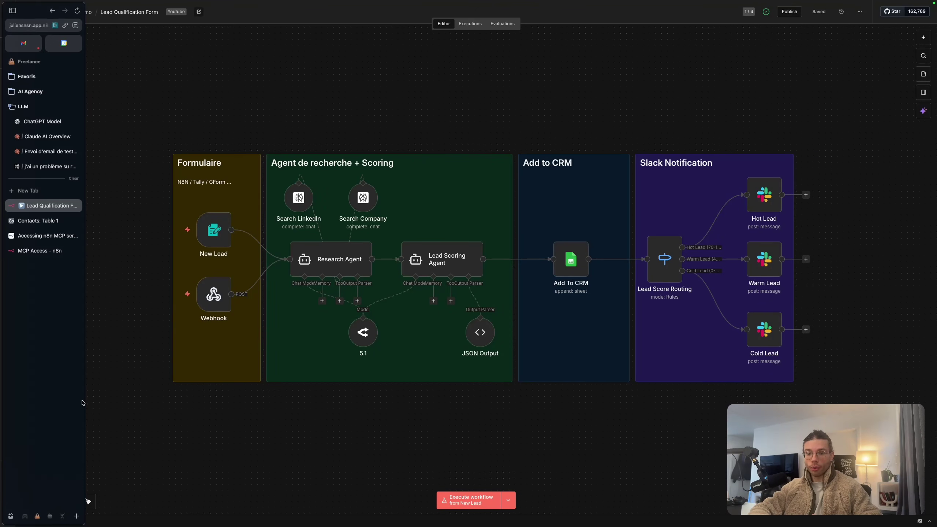
pyautogui.click(59, 517)
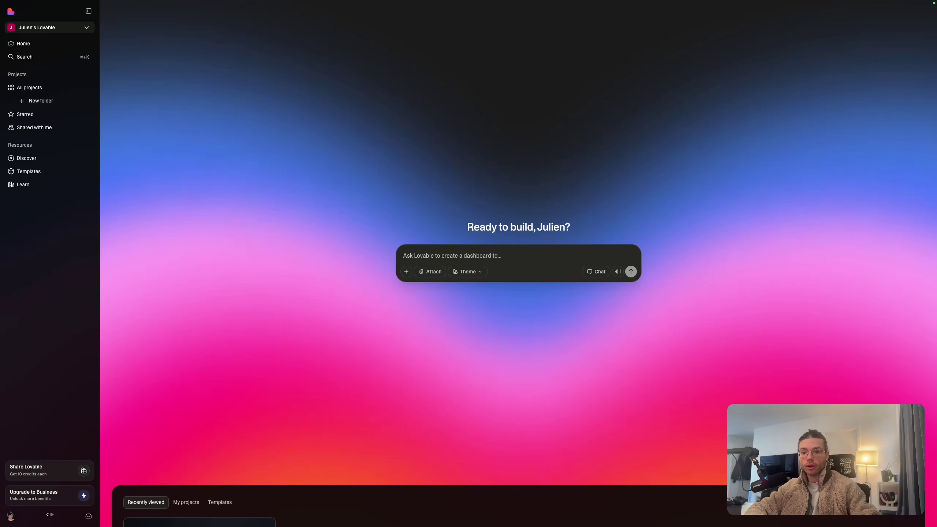
pyautogui.click(11, 516)
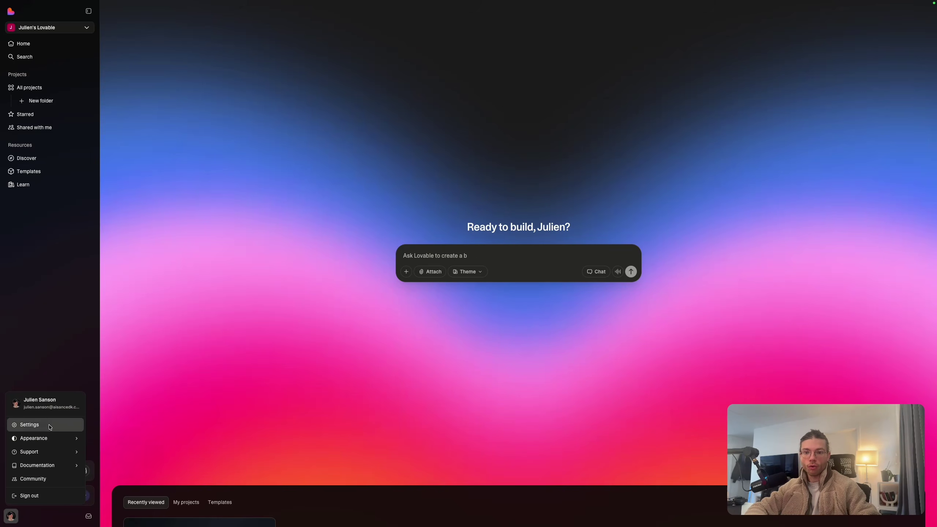
pyautogui.click(50, 425)
pyautogui.click(252, 278)
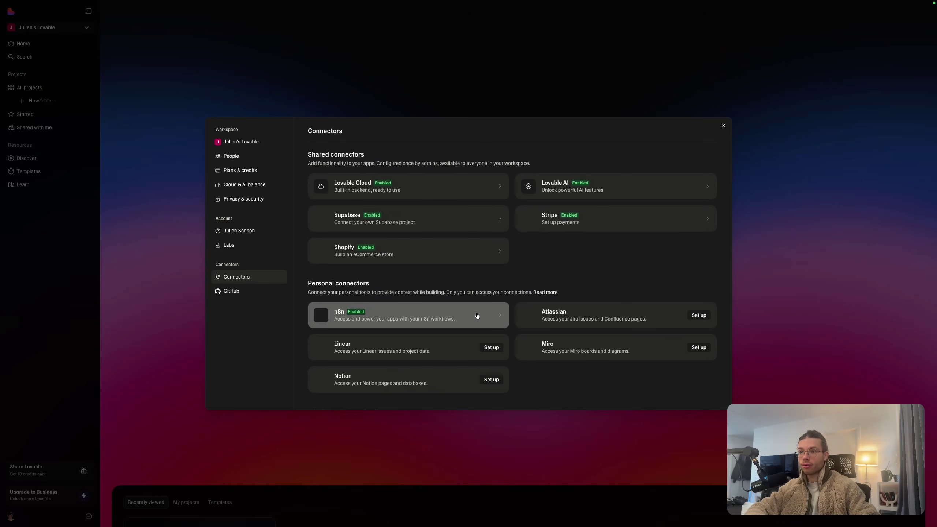
# View the n8n connector's three workflow tools, then close Settings back to the home prompt
pyautogui.click(489, 319)
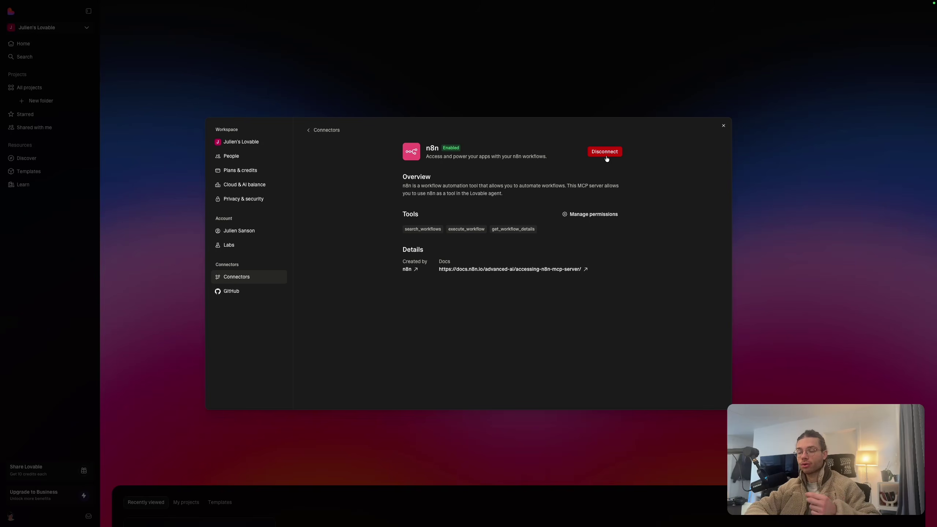
pyautogui.click(724, 125)
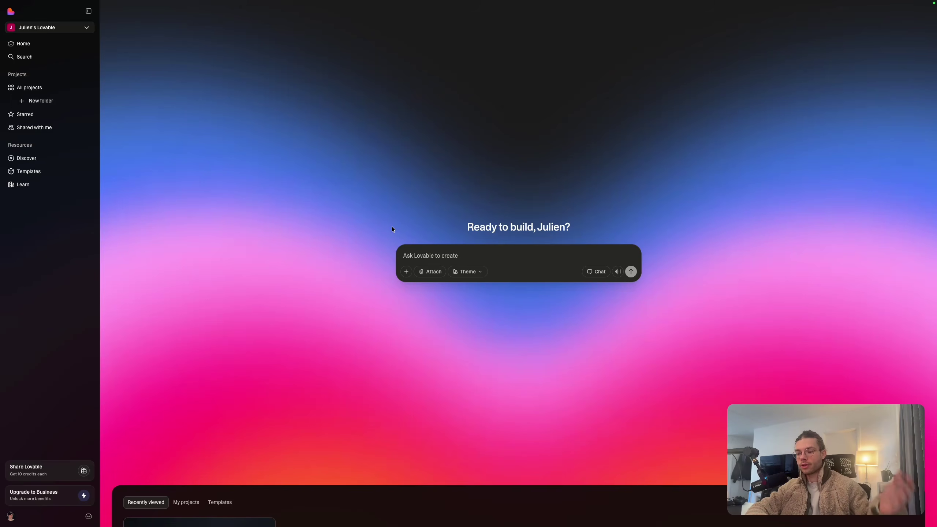
# Paste the profile landing-page request, with its n8n lead form, into the build prompt
pyautogui.click(404, 250)
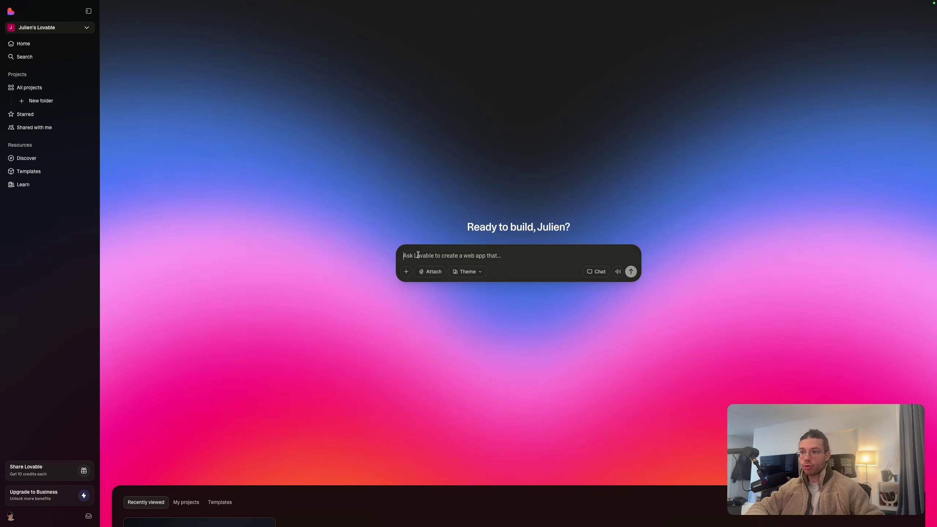
pyautogui.write('Build a web front page for my personal profile. Julien Sanson AI Automation & RevOps Specialist. Where there is a form that can capture lead informations thanks to a N8N workflow that starts with a webhook. The form on the website should have the infos :  - Full Name : String - Company Domain : String - Linkedin URL : String  When the information is submitted, a message that the customer will be contacted soon should appear. the N8N workflow is named Lead Qualification Form')
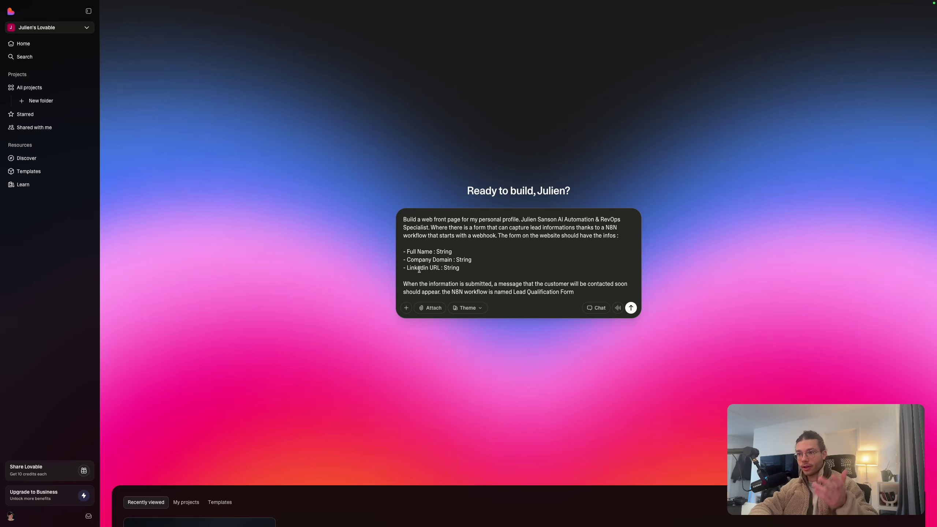
pyautogui.moveTo(7, 509)
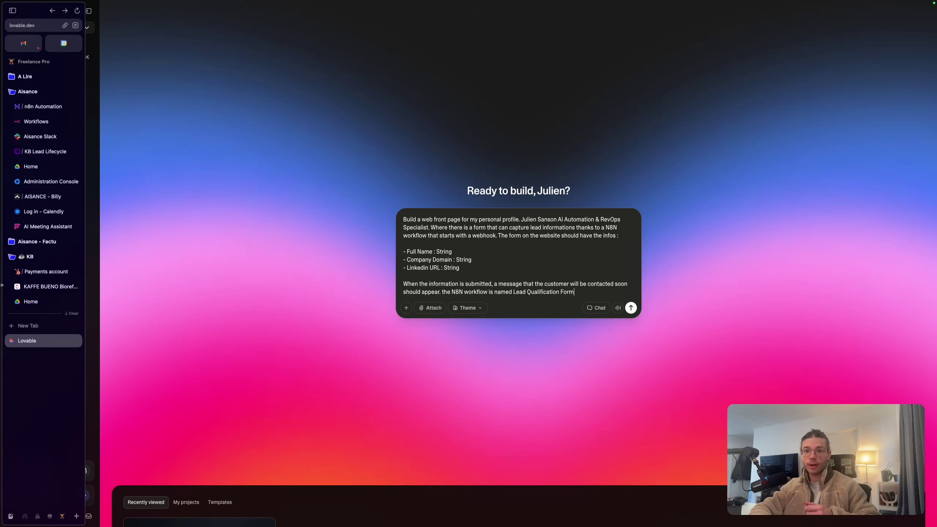
pyautogui.click(48, 517)
pyautogui.press('Escape')
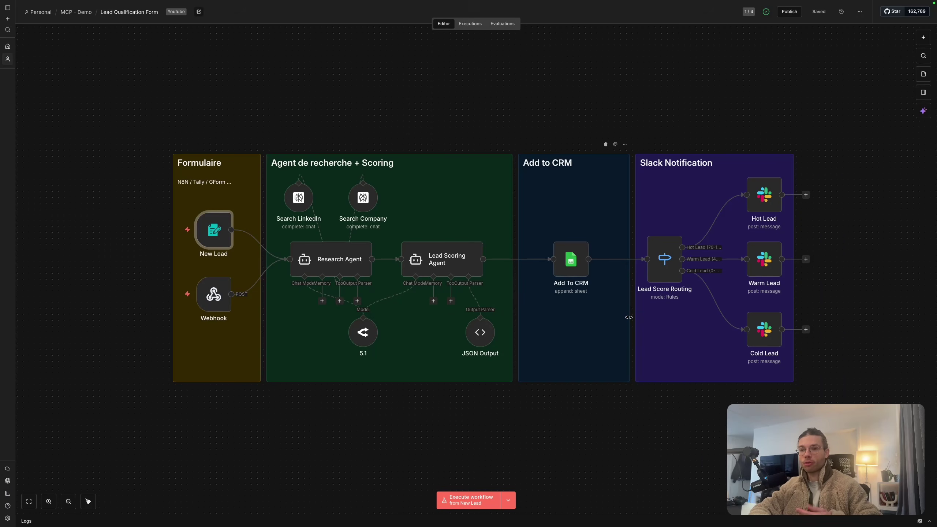
pyautogui.moveTo(213, 300)
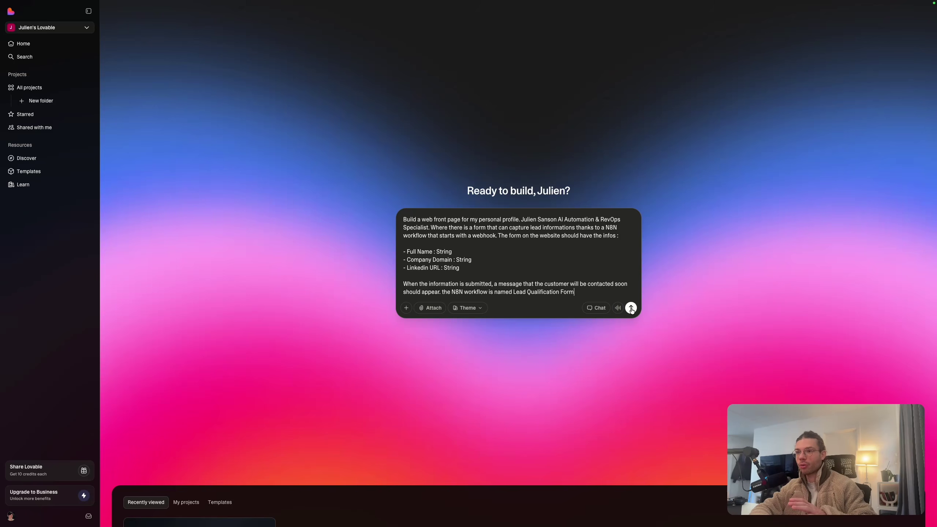
# Review the prompt's three form fields and the sentence naming the n8n workflow
pyautogui.moveTo(407, 251); pyautogui.dragTo(470, 272)
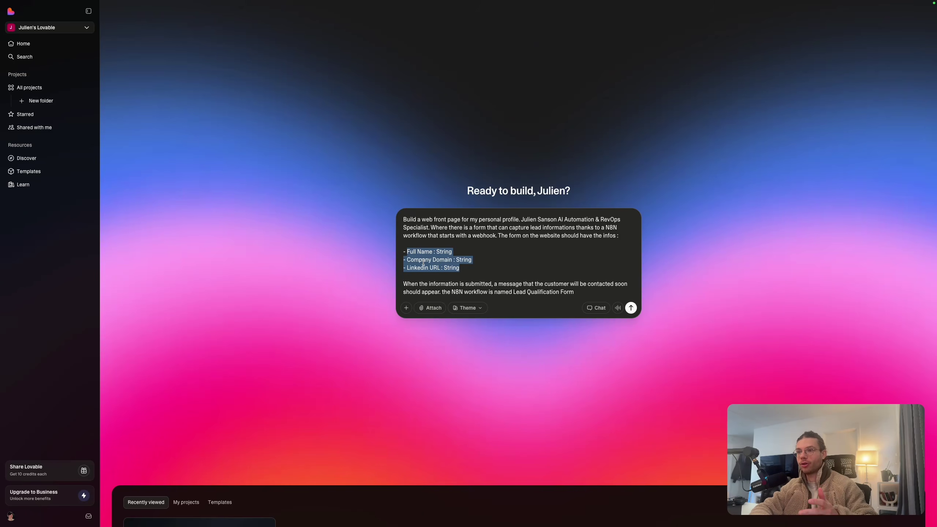
pyautogui.moveTo(466, 269); pyautogui.dragTo(448, 268)
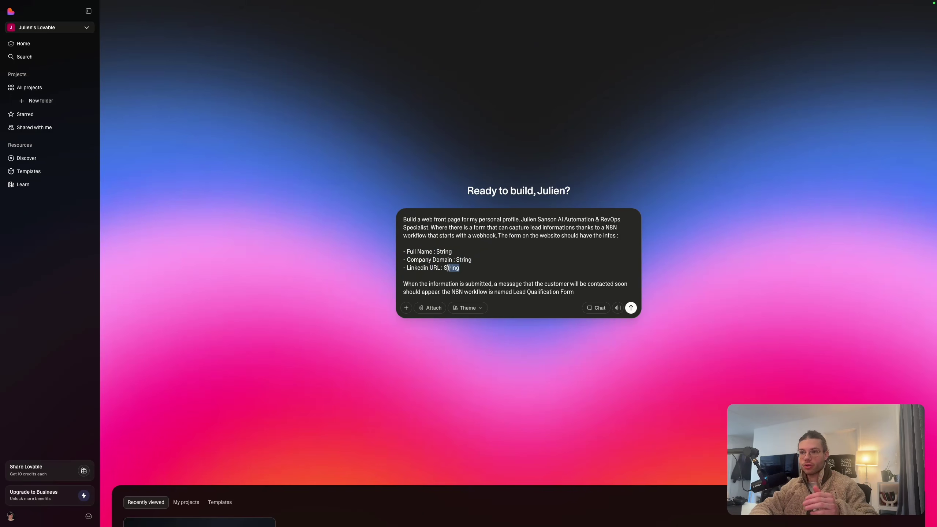
pyautogui.scroll(-1, 459, 268)
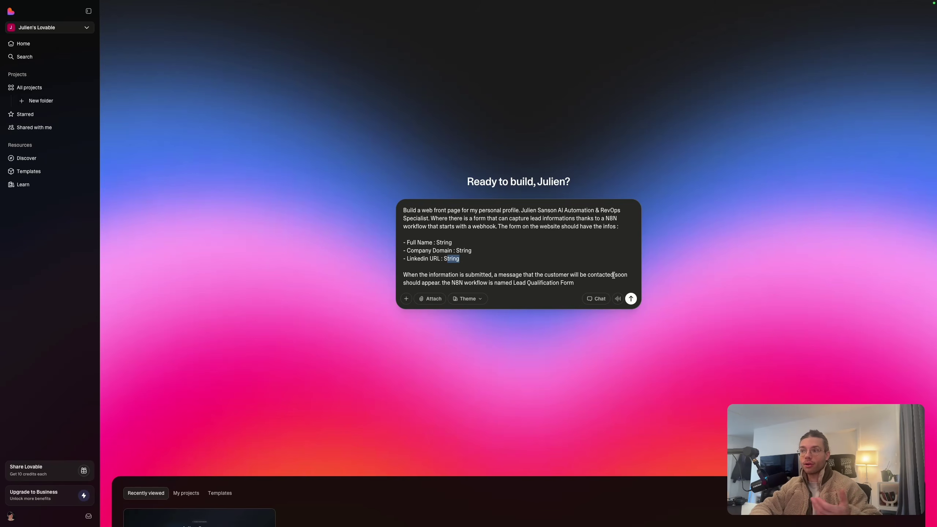
pyautogui.moveTo(443, 278); pyautogui.dragTo(584, 283)
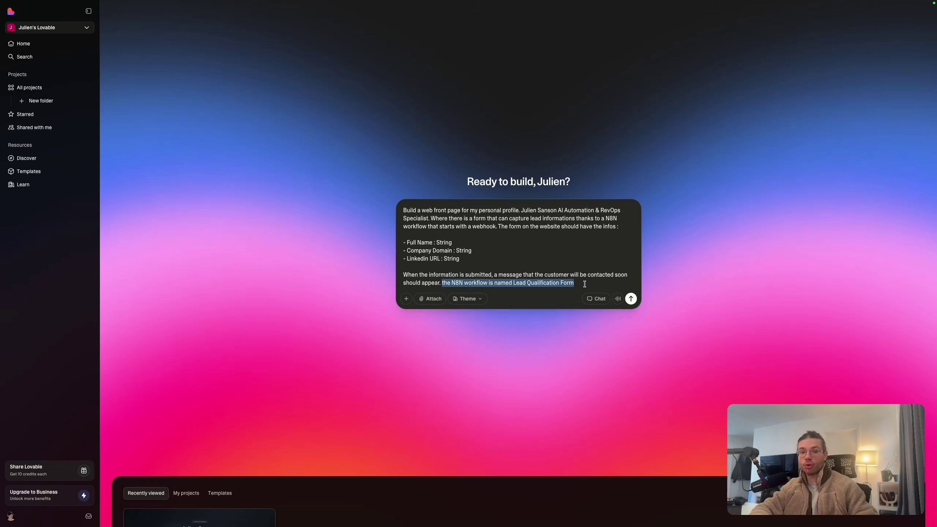
pyautogui.click(585, 284)
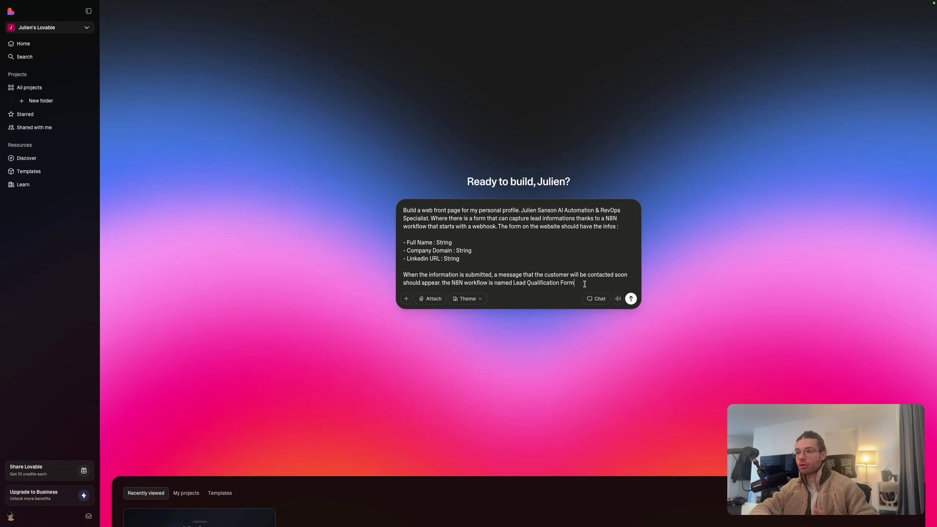
# Keep the Default design theme and submit the prompt to start building the site
pyautogui.click(479, 299)
pyautogui.scroll(-1, 479, 369)
pyautogui.scroll(1, 482, 391)
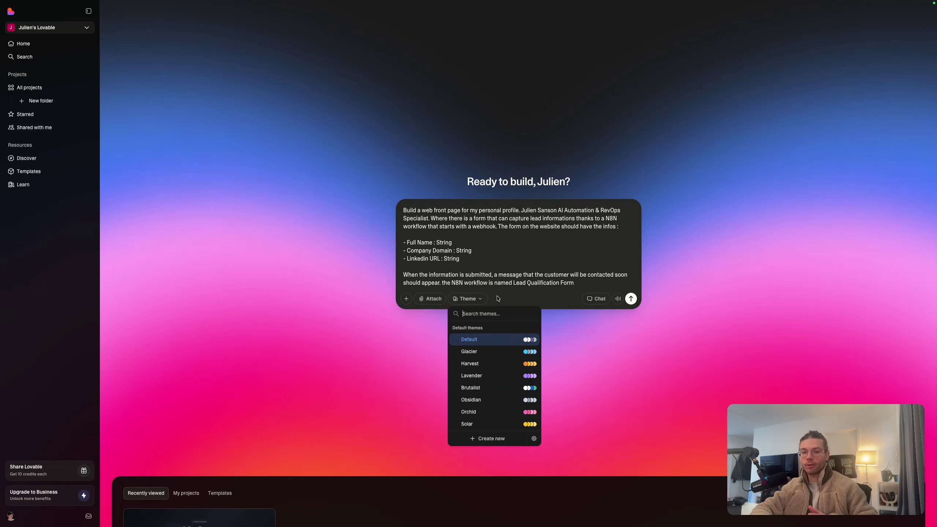
pyautogui.click(531, 300)
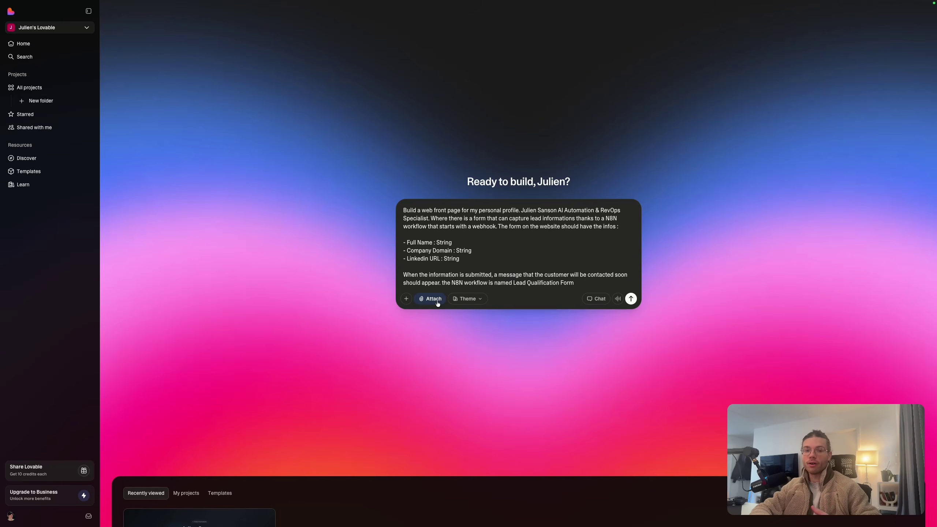
pyautogui.click(631, 299)
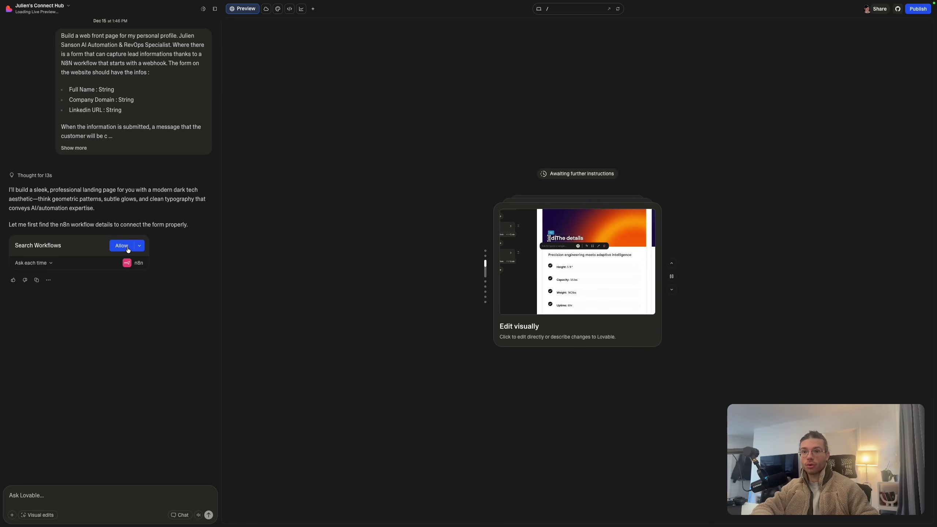
# Allow the agent to search n8n workflows and fetch the workflow details, then review the planned features
pyautogui.click(142, 247)
pyautogui.click(124, 260)
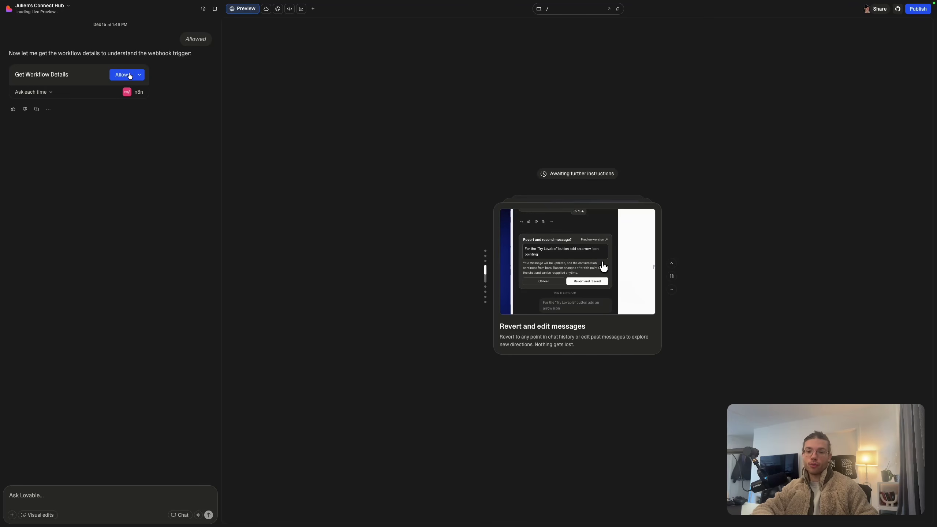
pyautogui.click(123, 75)
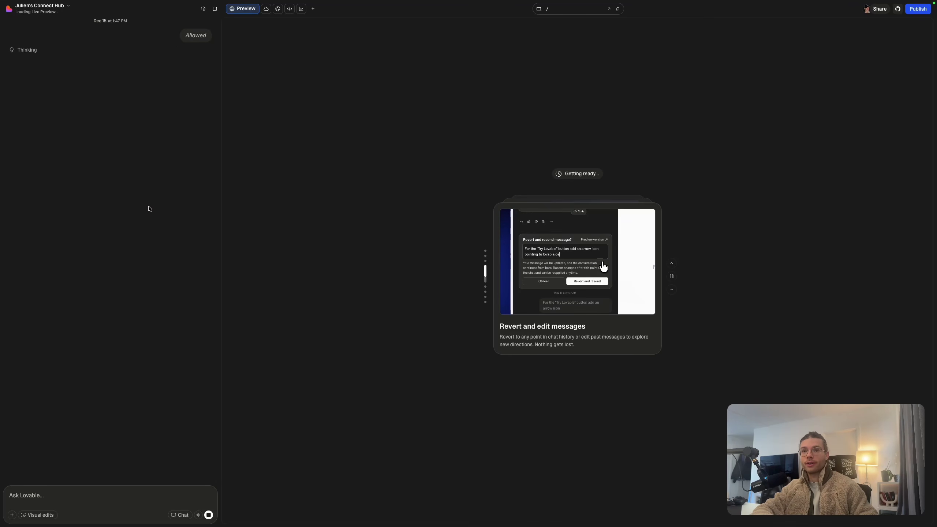
pyautogui.scroll(2, 150, 222)
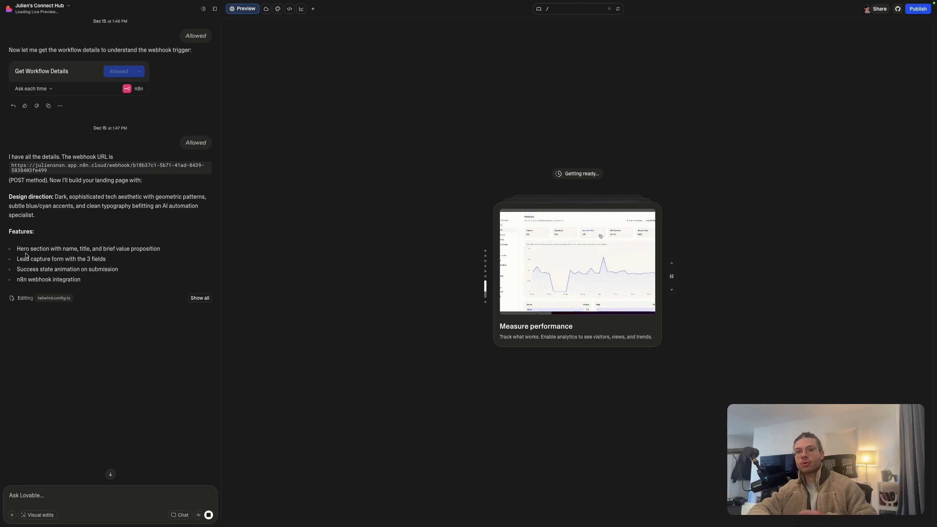
pyautogui.moveTo(44, 255); pyautogui.dragTo(16, 281)
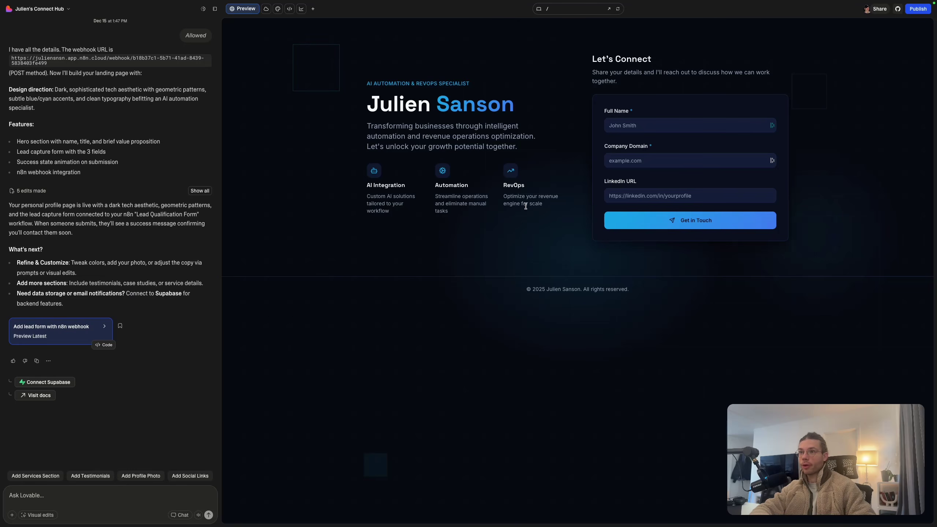
# Fill the preview form with a test lead's name, company domain and LinkedIn URL, then submit
pyautogui.moveTo(370, 104); pyautogui.dragTo(537, 121)
pyautogui.click(506, 148)
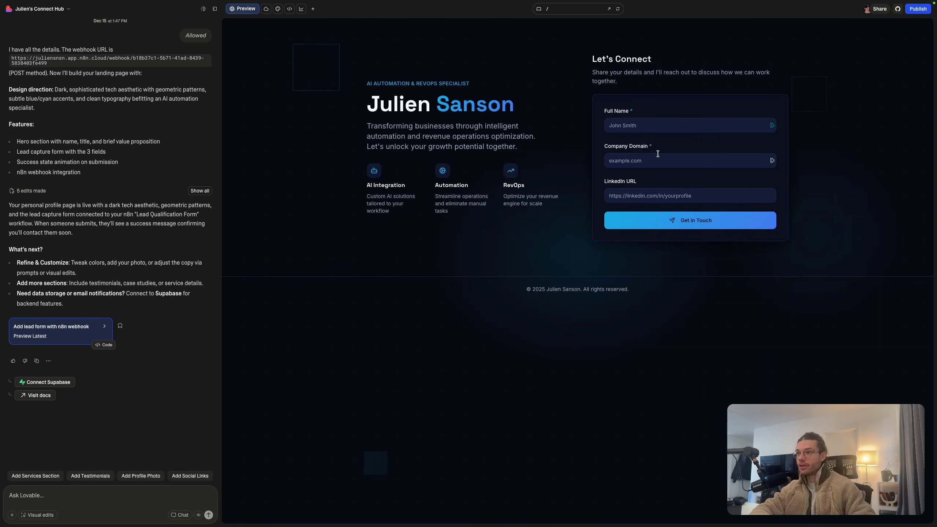
pyautogui.click(636, 125)
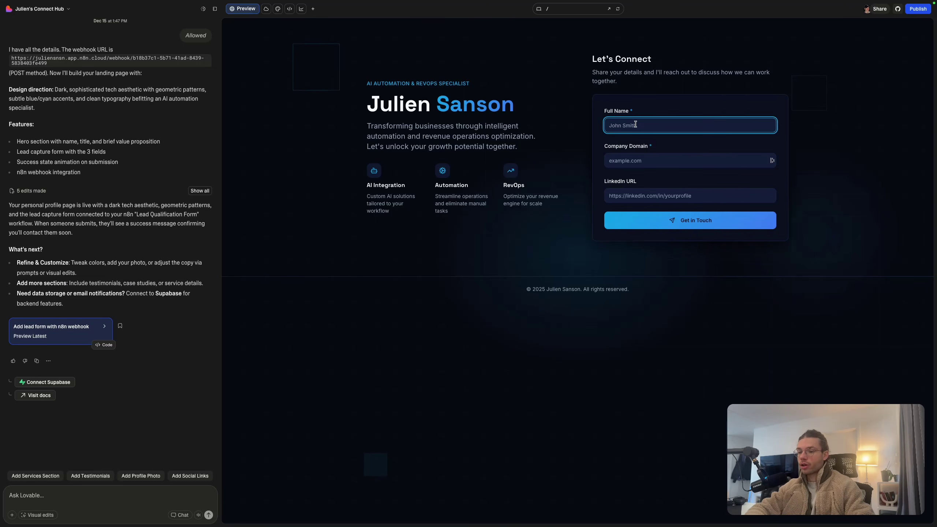
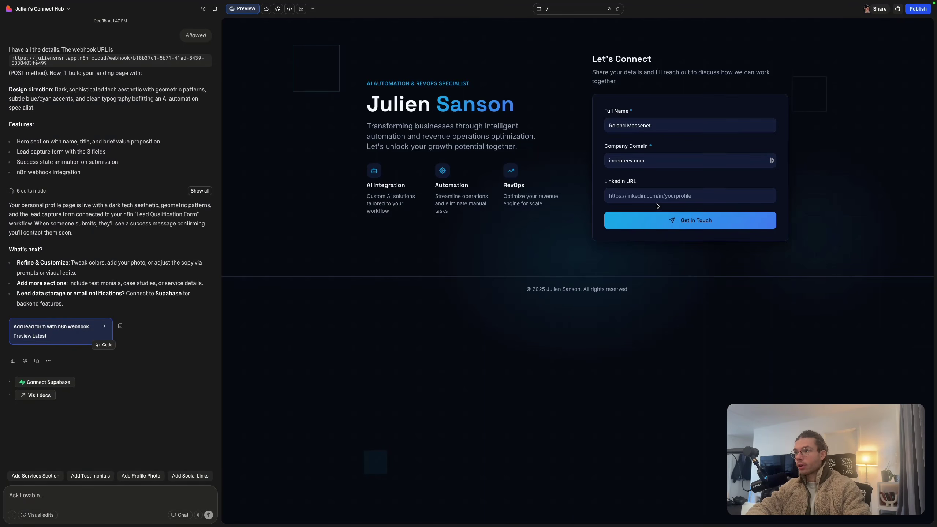
pyautogui.click(659, 202)
pyautogui.click(680, 261)
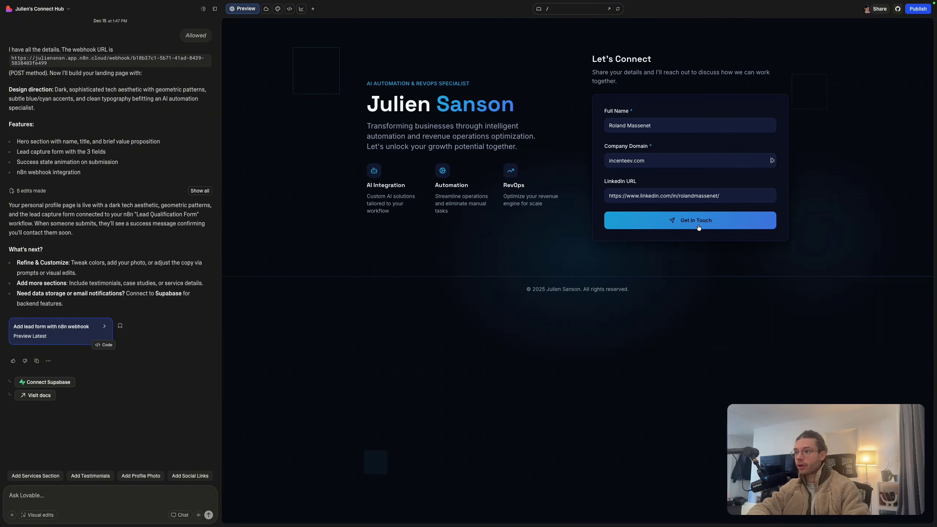
pyautogui.click(698, 227)
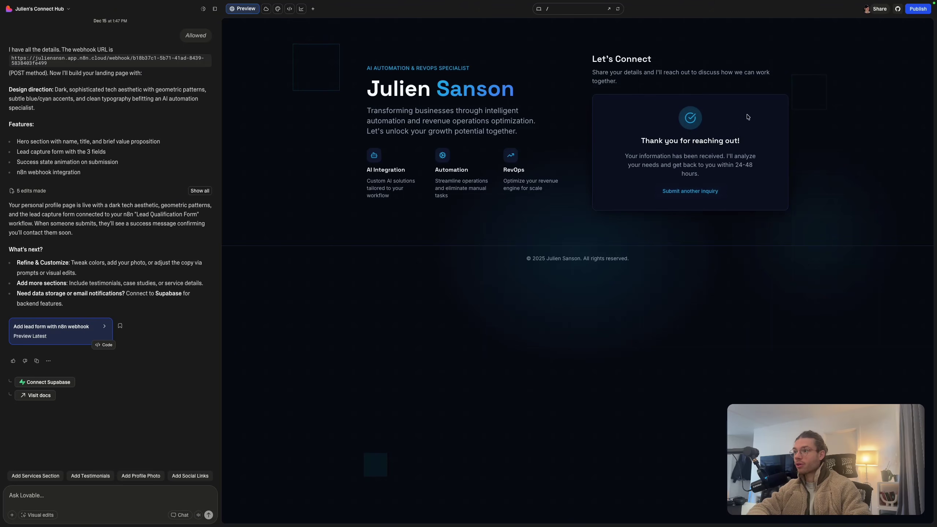
# Check the 'Thank you for reaching out!' confirmation message on the preview
pyautogui.moveTo(641, 134); pyautogui.dragTo(737, 143)
pyautogui.click(694, 154)
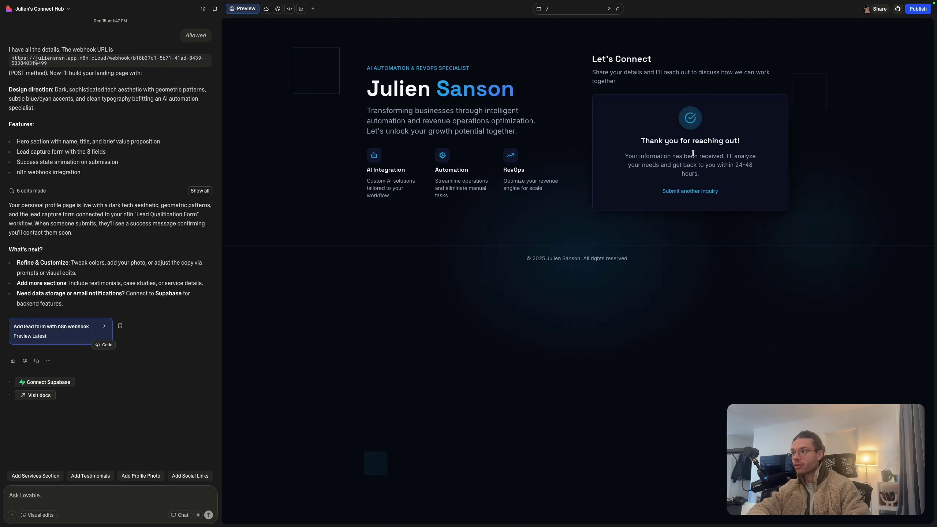
pyautogui.moveTo(641, 156); pyautogui.dragTo(752, 166)
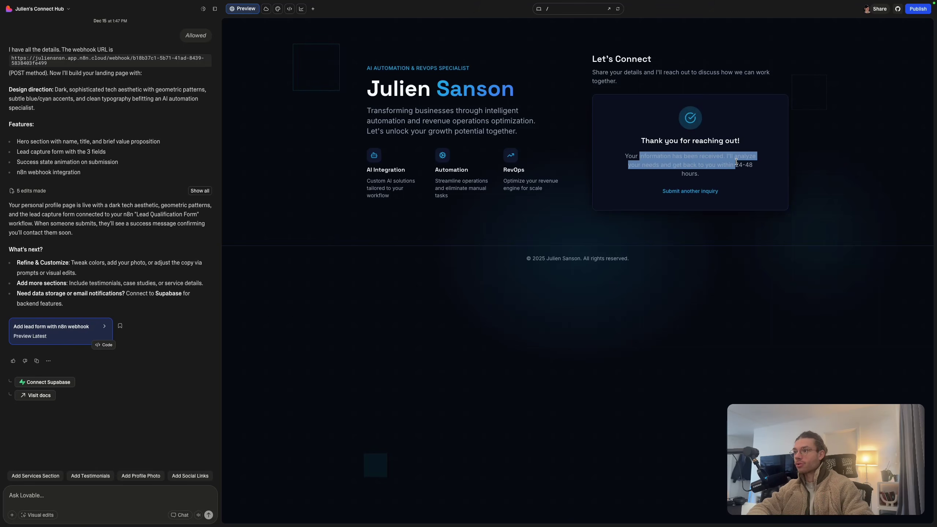
pyautogui.click(719, 158)
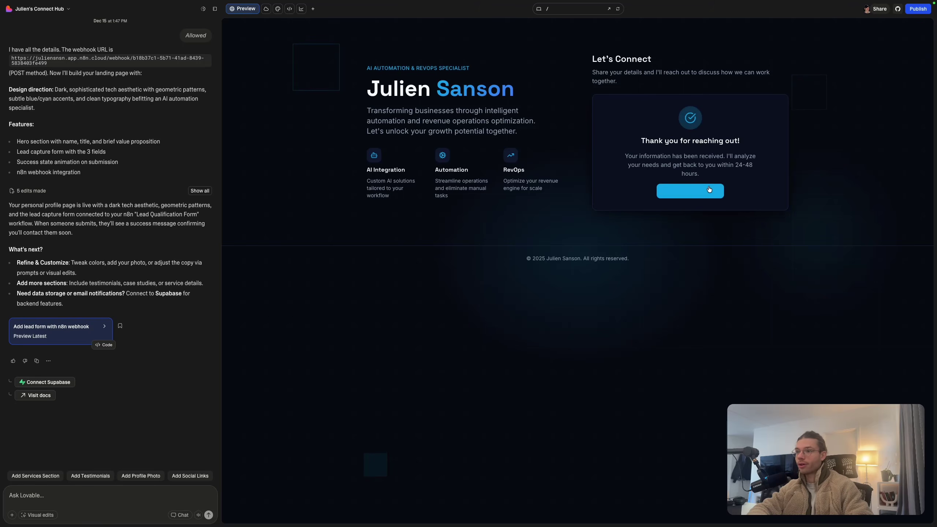
pyautogui.hotkey('ctrl', 'Tab')
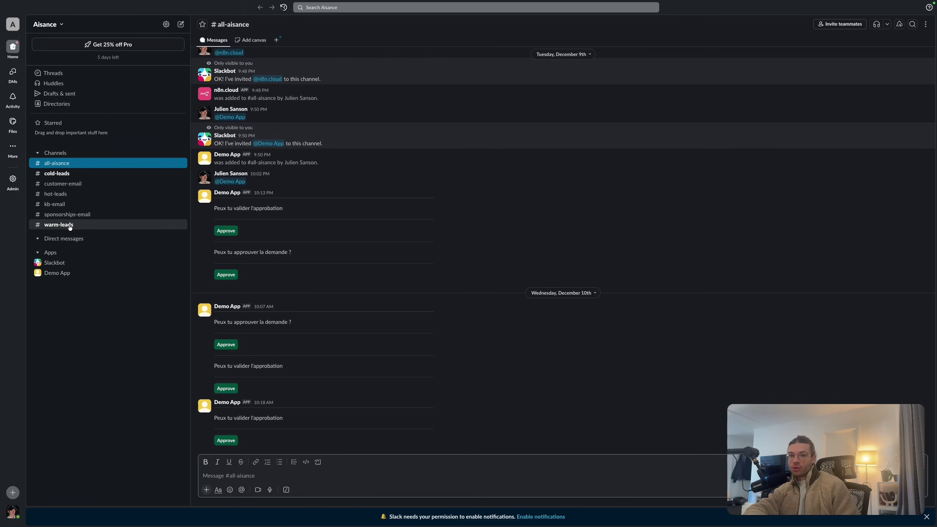
# Read the newest medium-lead post in #warm-leads, including its AI interest and solutions analysis
pyautogui.click(70, 225)
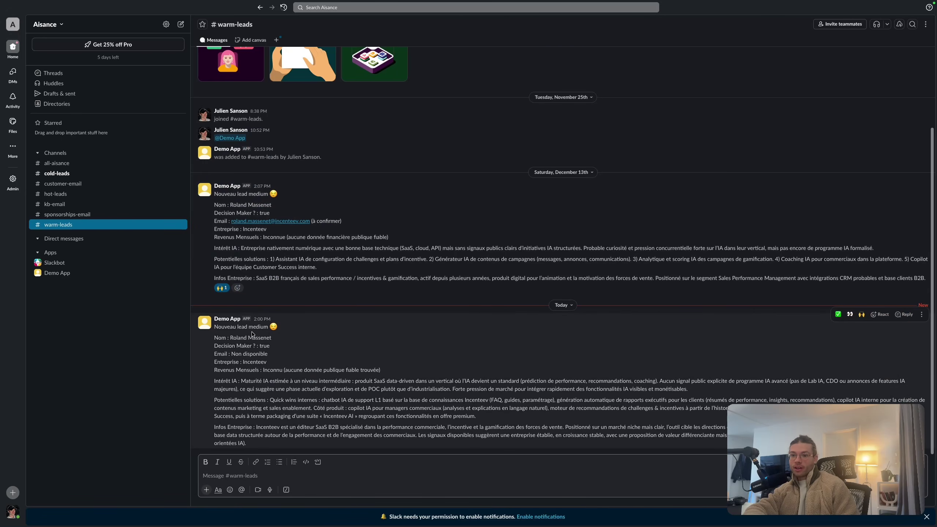
pyautogui.moveTo(230, 338); pyautogui.dragTo(283, 339)
pyautogui.click(297, 359)
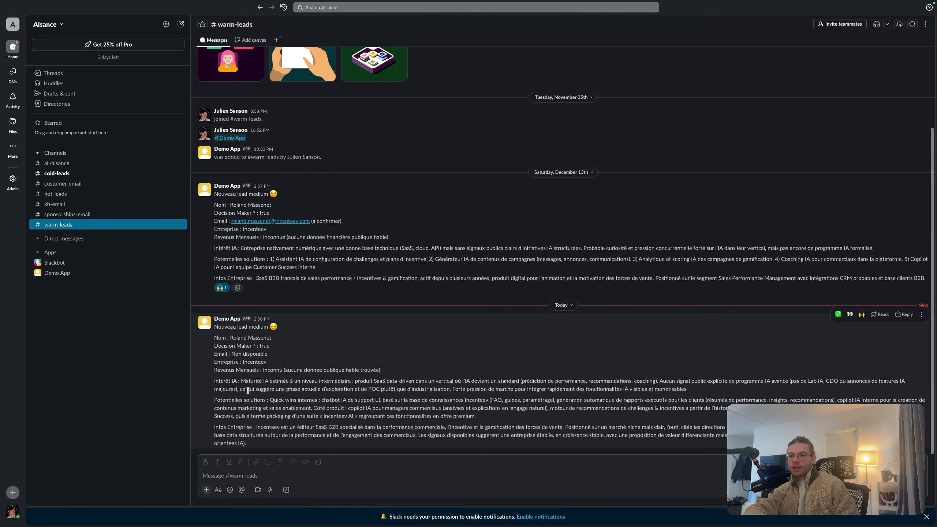
pyautogui.moveTo(246, 381); pyautogui.dragTo(334, 428)
pyautogui.click(325, 407)
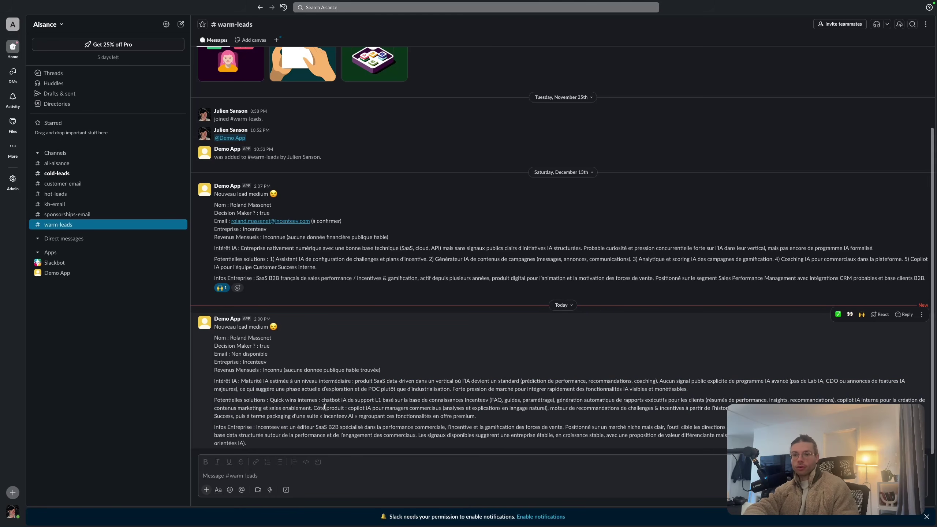
pyautogui.hotkey('ctrl', 'Tab')
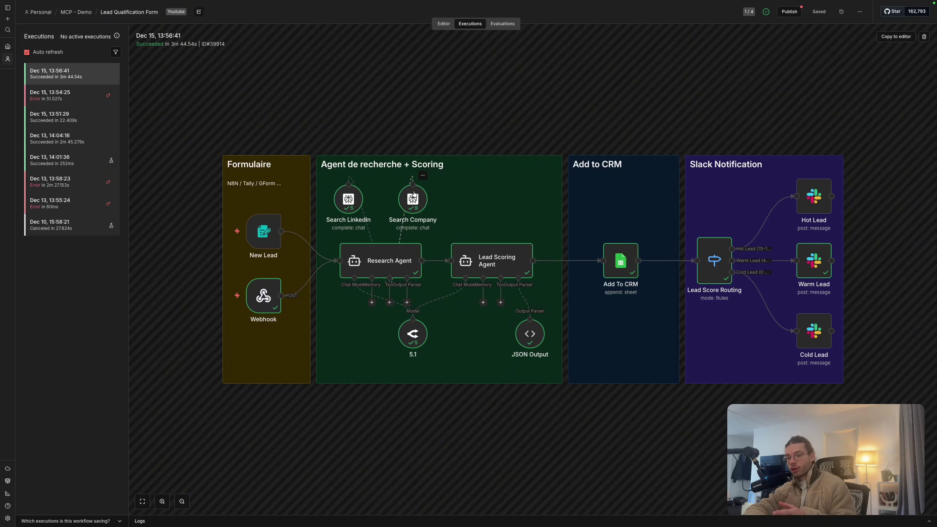
# Inspect the Lead Scoring Agent's score of 59 and its new 2025-12-15 row in CRM - Lead
pyautogui.doubleClick(489, 253)
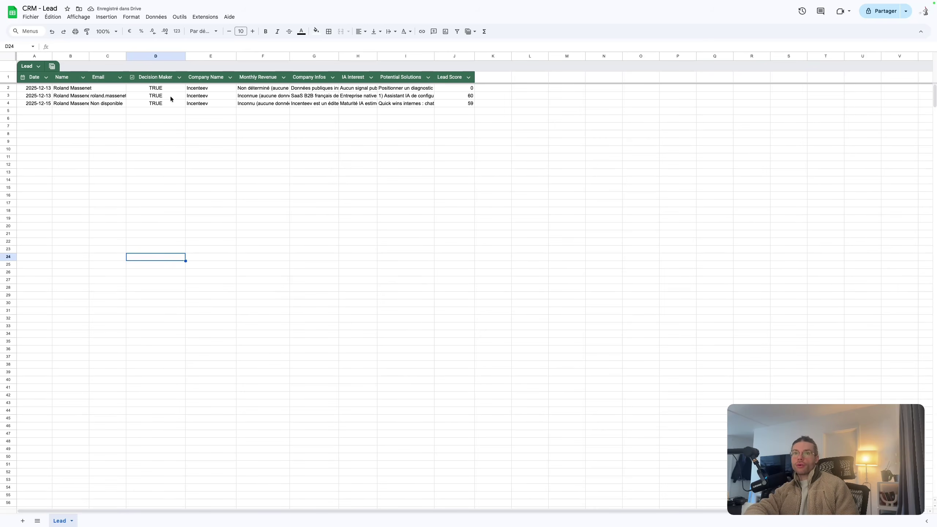
pyautogui.click(452, 98)
pyautogui.click(473, 126)
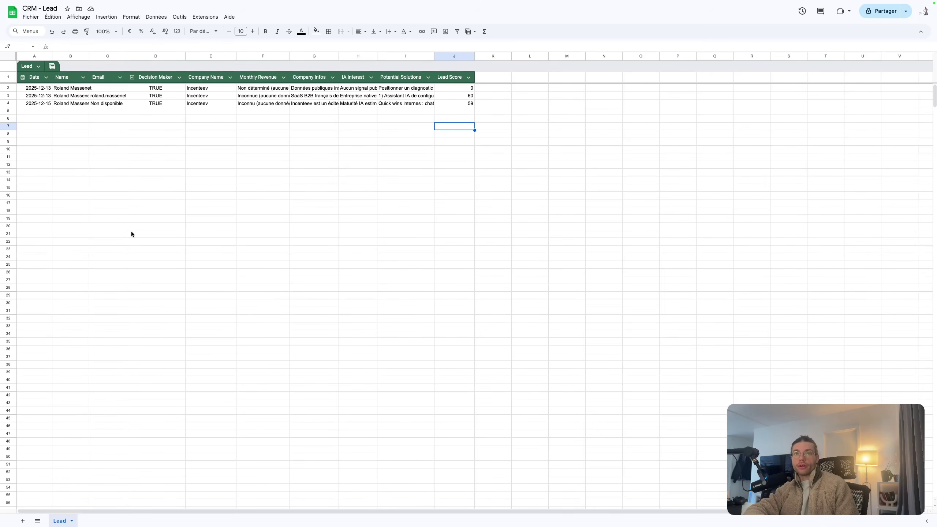
pyautogui.moveTo(1, 273)
pyautogui.click(30, 270)
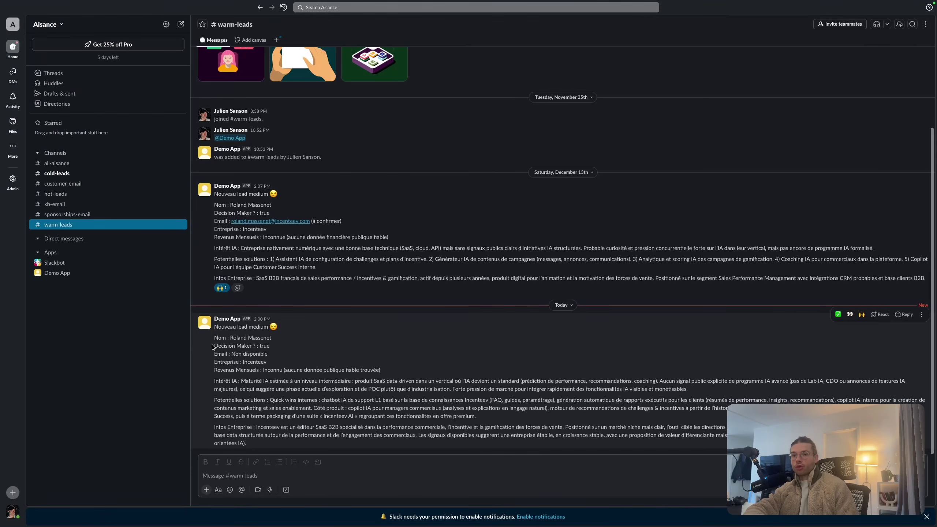
# Return from Slack to the Lovable project preview via the Arc sidebar
pyautogui.moveTo(2, 347)
pyautogui.click(48, 345)
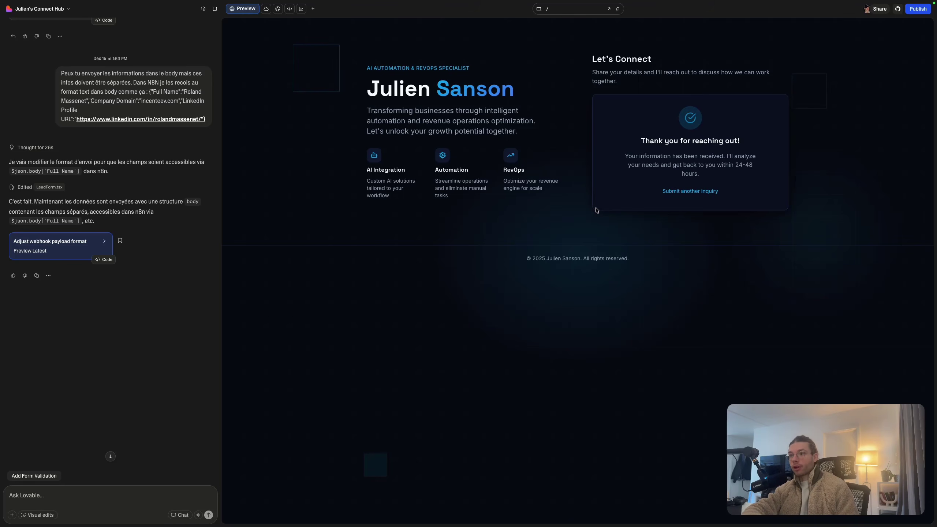
# Choose 'Submit another inquiry' to bring back the empty Full Name, Company Domain and LinkedIn URL form
pyautogui.click(668, 191)
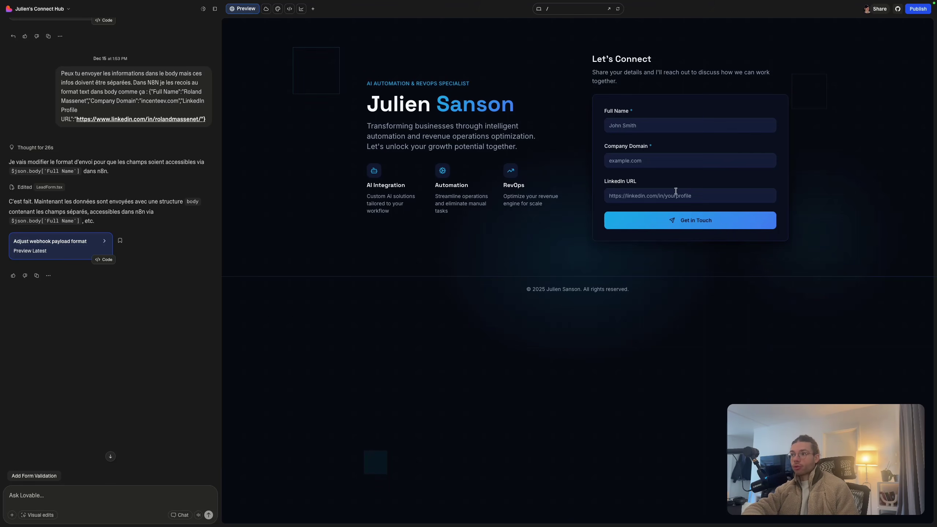
pyautogui.moveTo(1, 333)
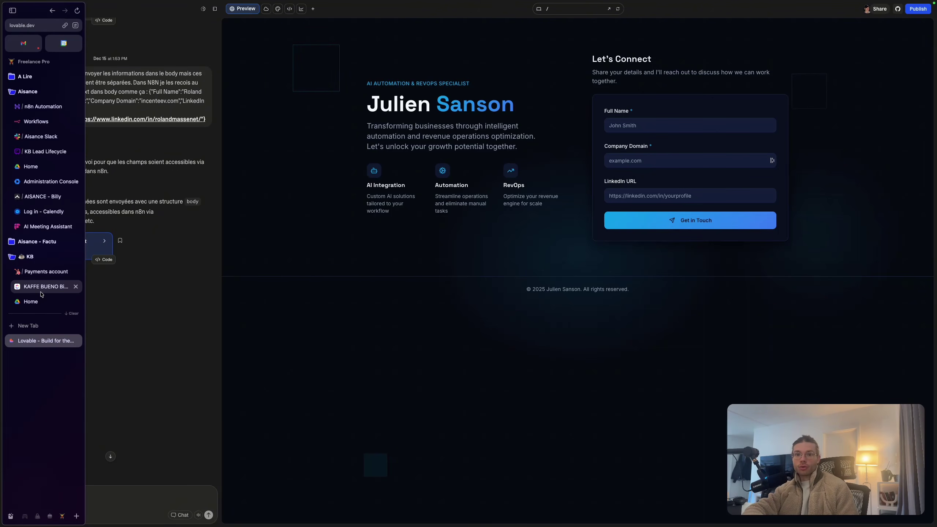
# Switch to the Aisance Slack workspace to view #warm-leads with the newest Incenteev medium-lead post
pyautogui.click(37, 138)
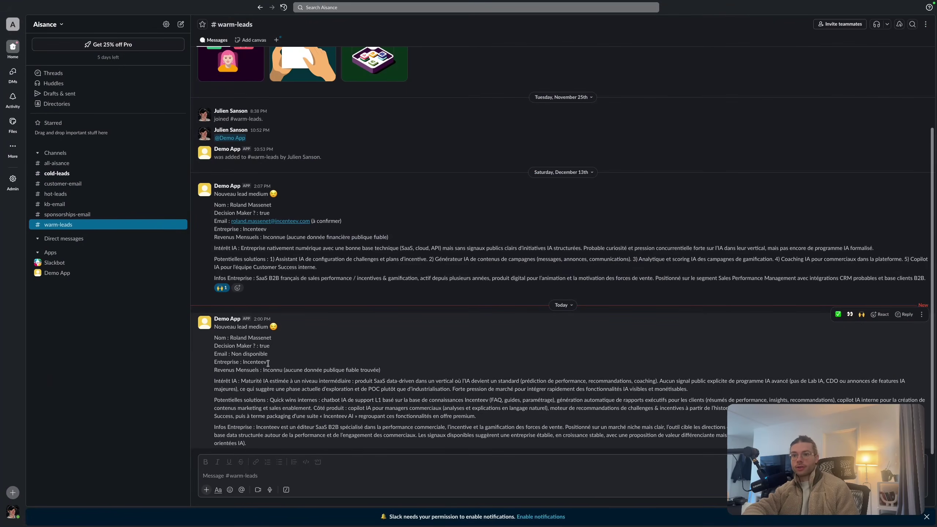